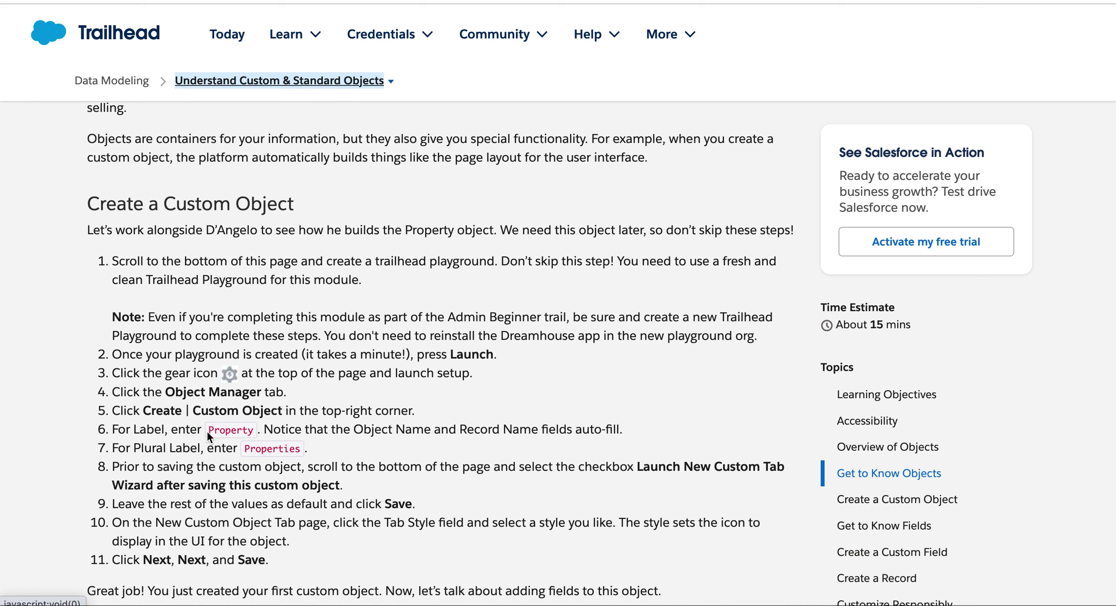
Copy the label text "Property" from step 6 of the Create a Custom Object instructions
left_click_drag(207, 430, 253, 427)
right_click(244, 424)
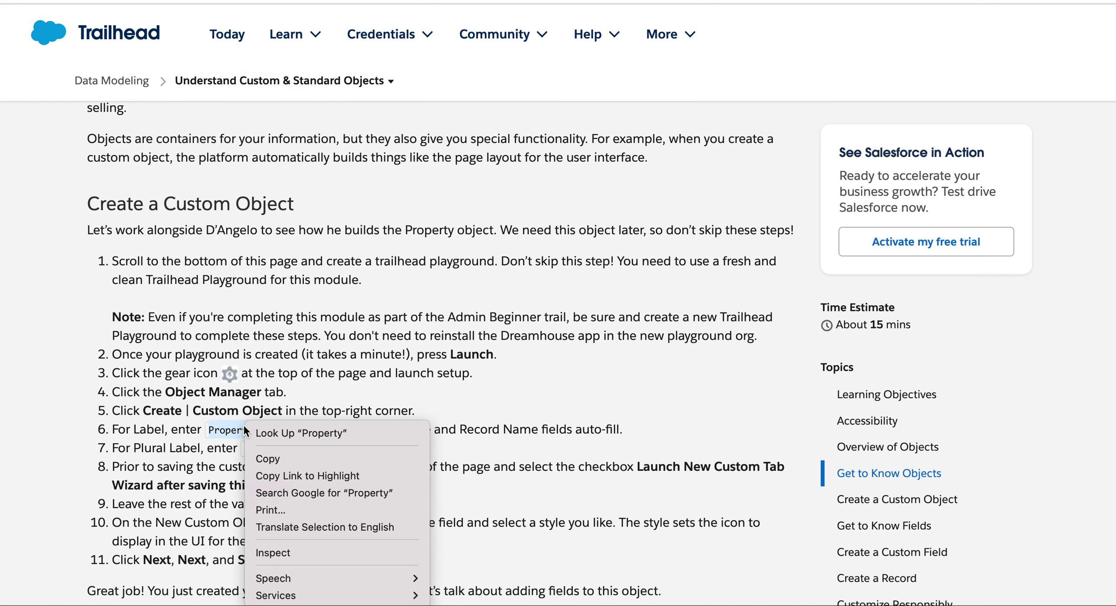
left_click(258, 459)
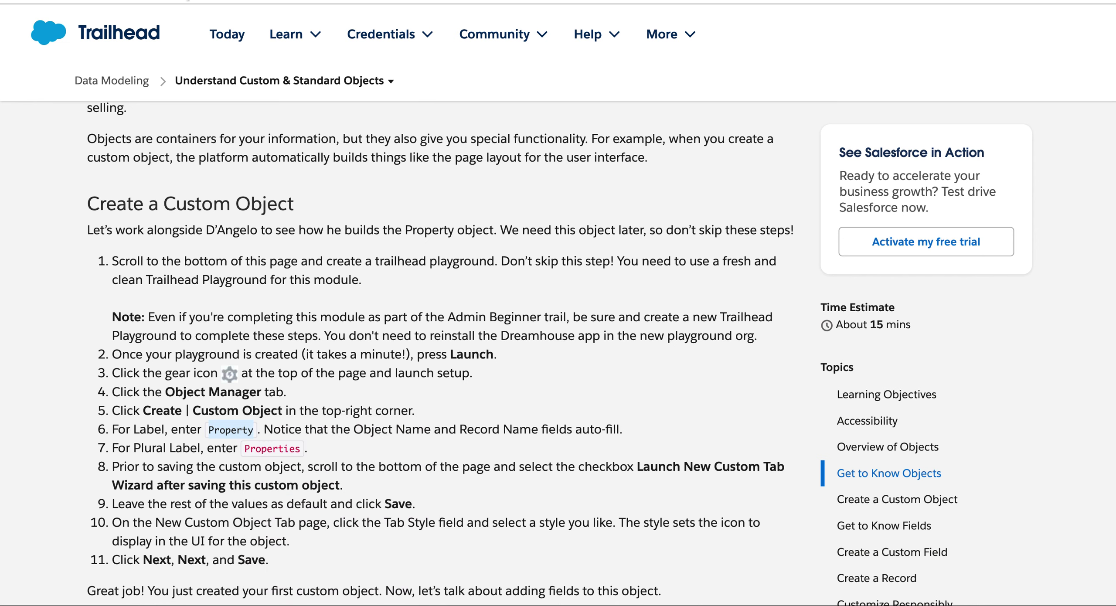
Switch to Salesforce Setup and start creating a new custom object from Object Manager
key("ctrl+Tab")
left_click(203, 61)
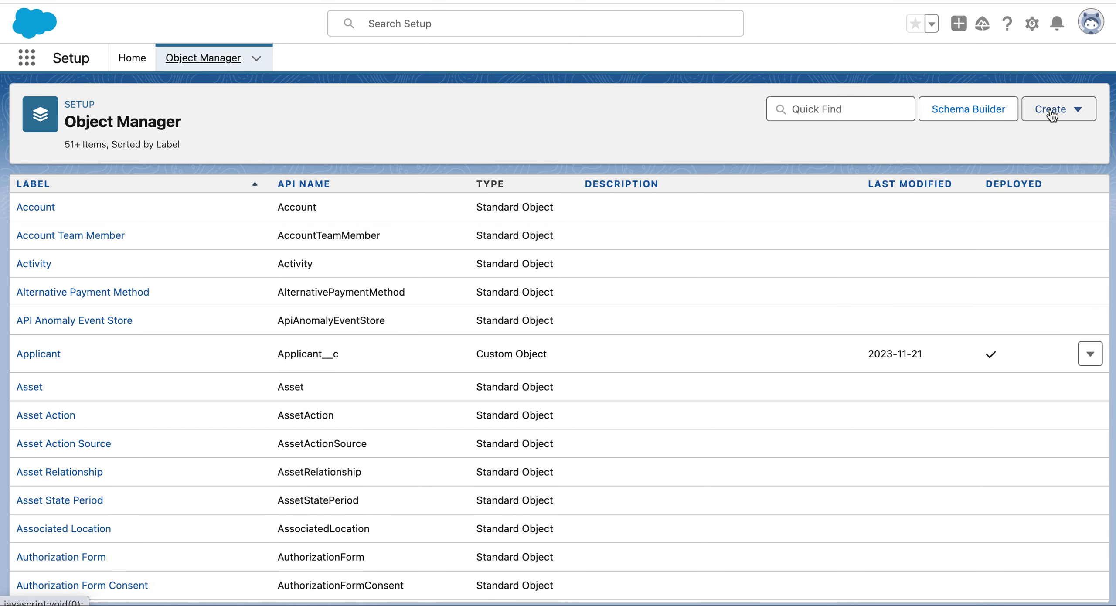
left_click(1085, 109)
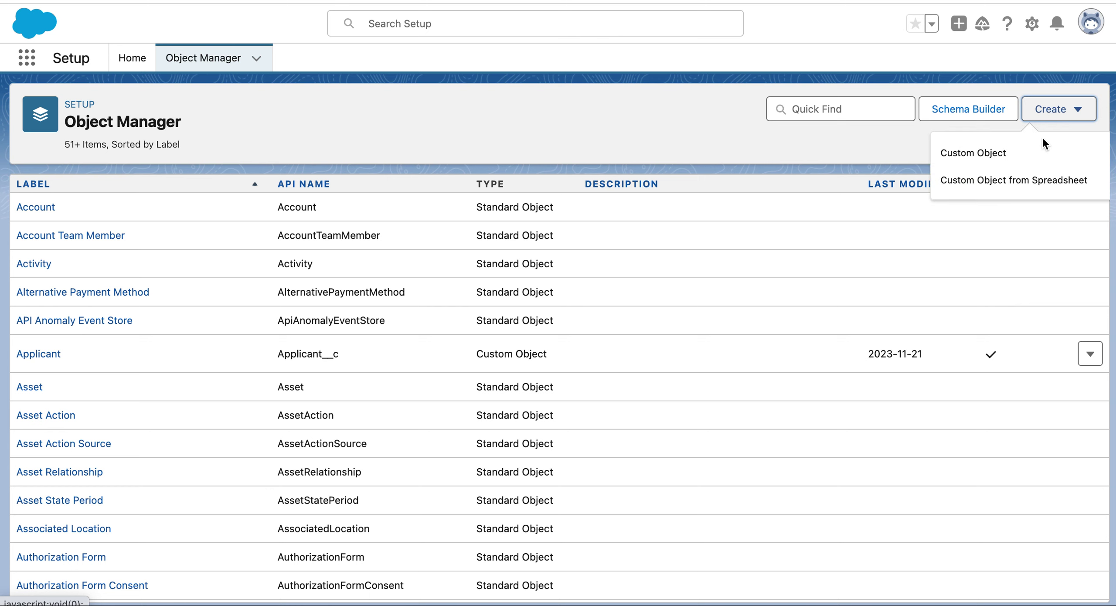
left_click(1027, 151)
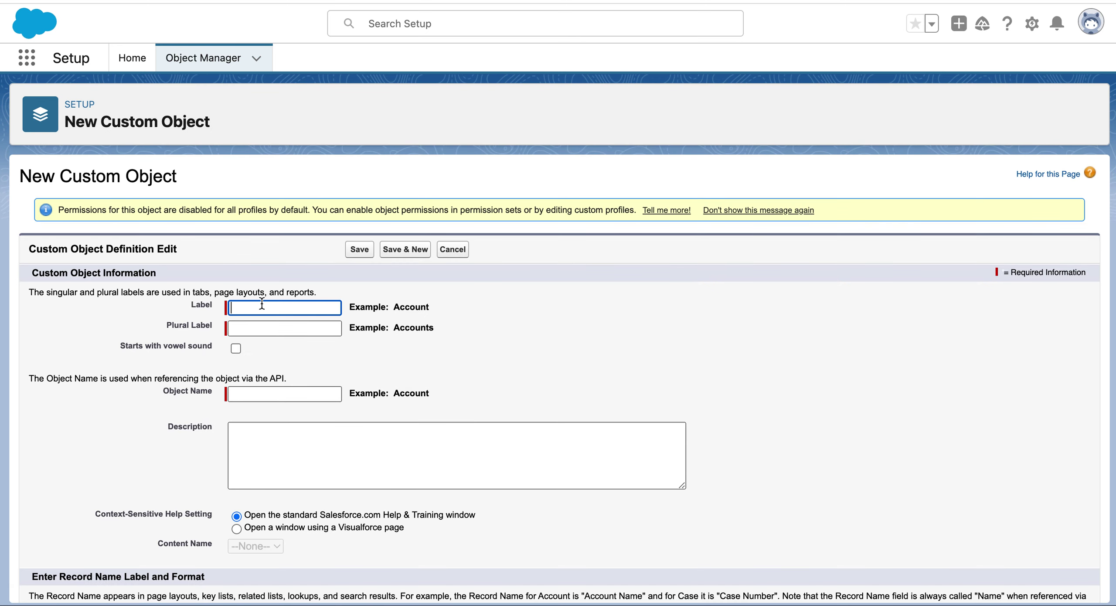
Set the new custom object's label to "Property"
right_click(262, 304)
left_click(294, 417)
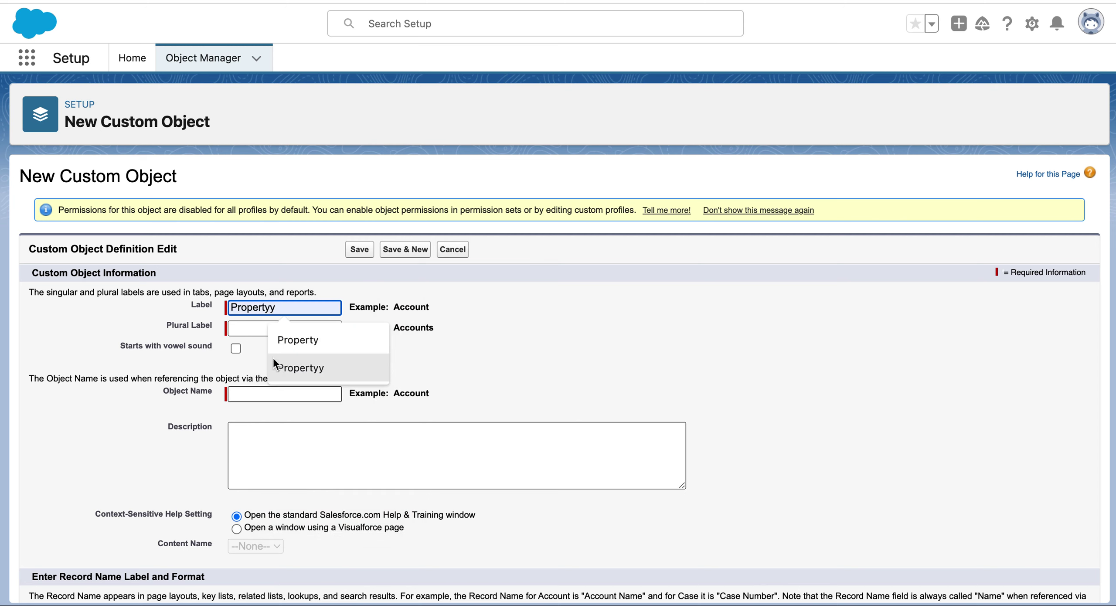
right_click(256, 327)
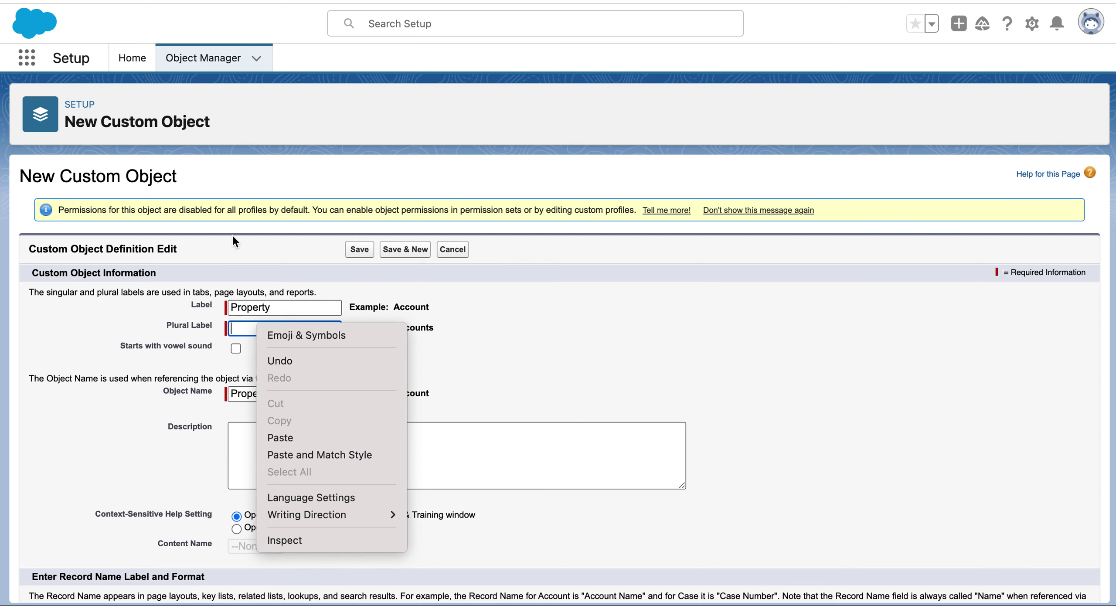
key("Escape")
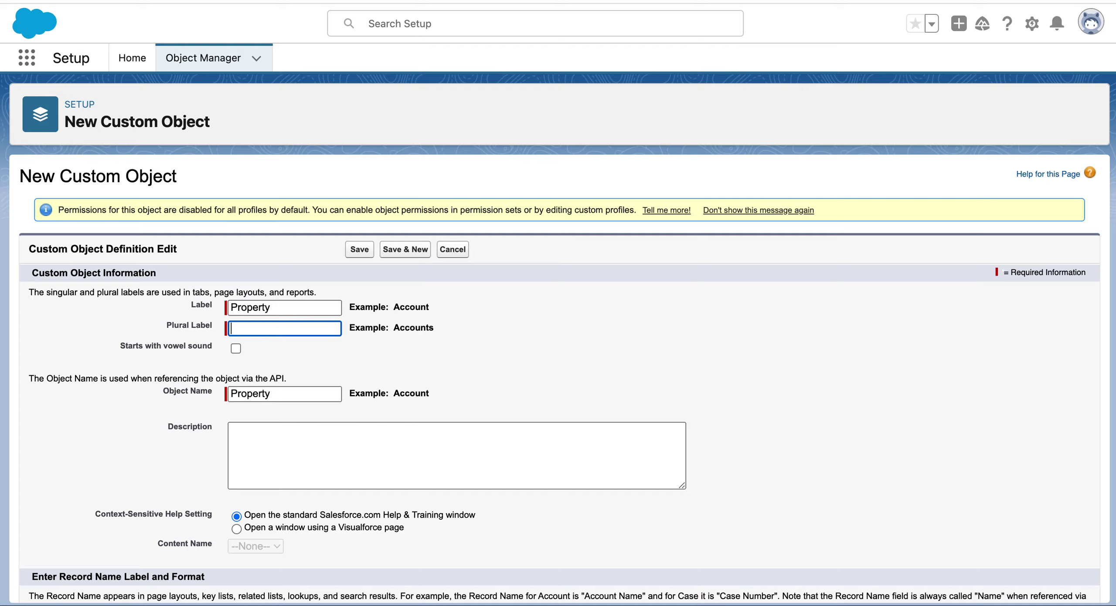
Copy the plural label from step 7 of the Trailhead instructions and set the object's Plural Label to "Properties."
key("ctrl+Tab")
left_click_drag(244, 448, 313, 448)
right_click(294, 444)
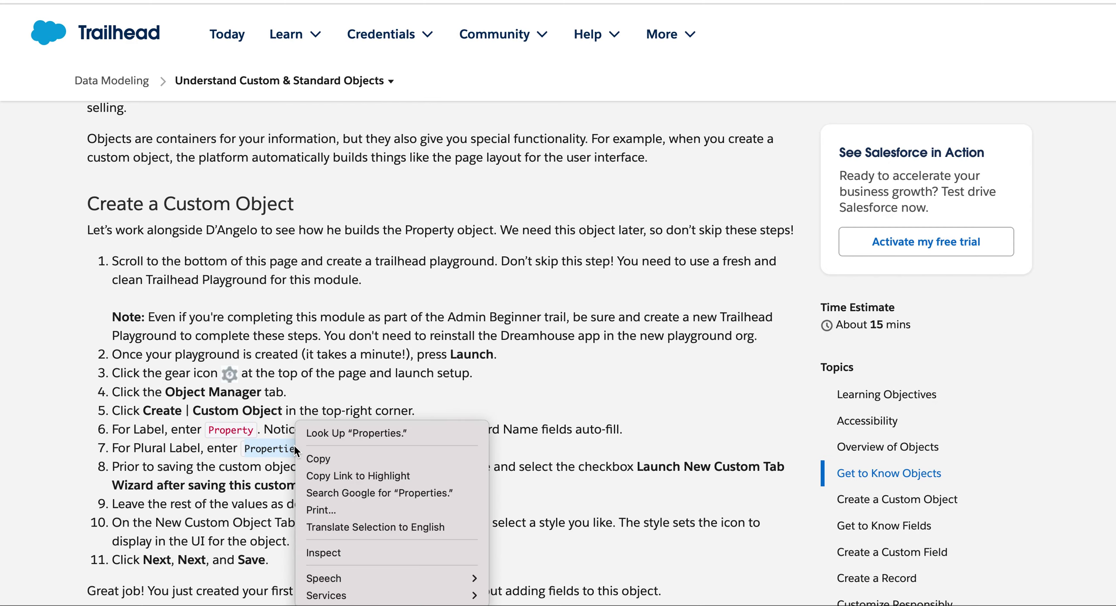
left_click(312, 464)
key("ctrl+shift+Tab")
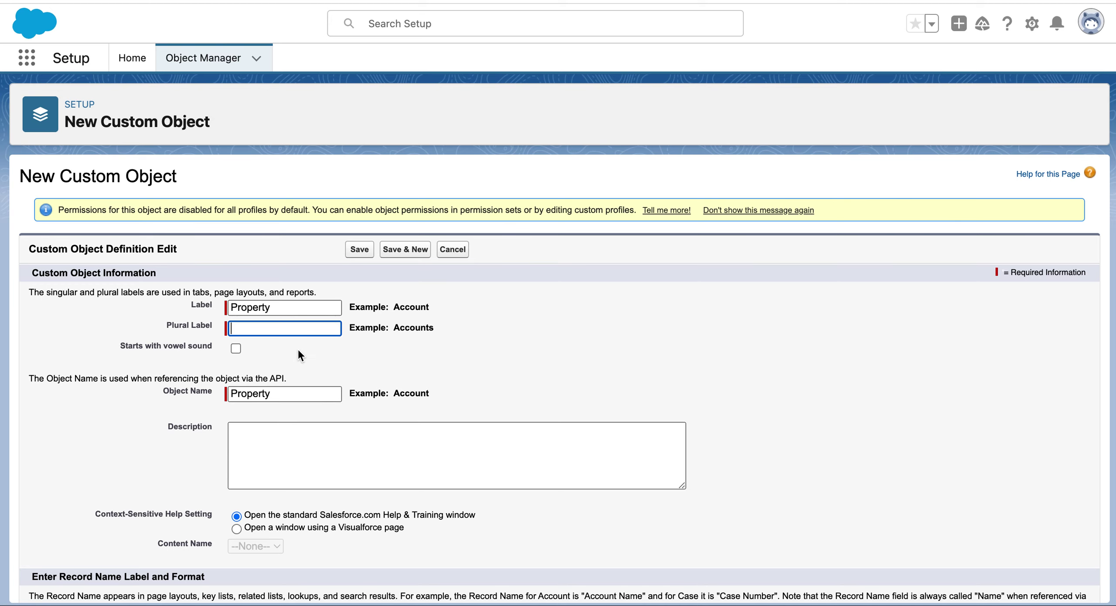
scroll(293, 331, "down", 1)
right_click(293, 327)
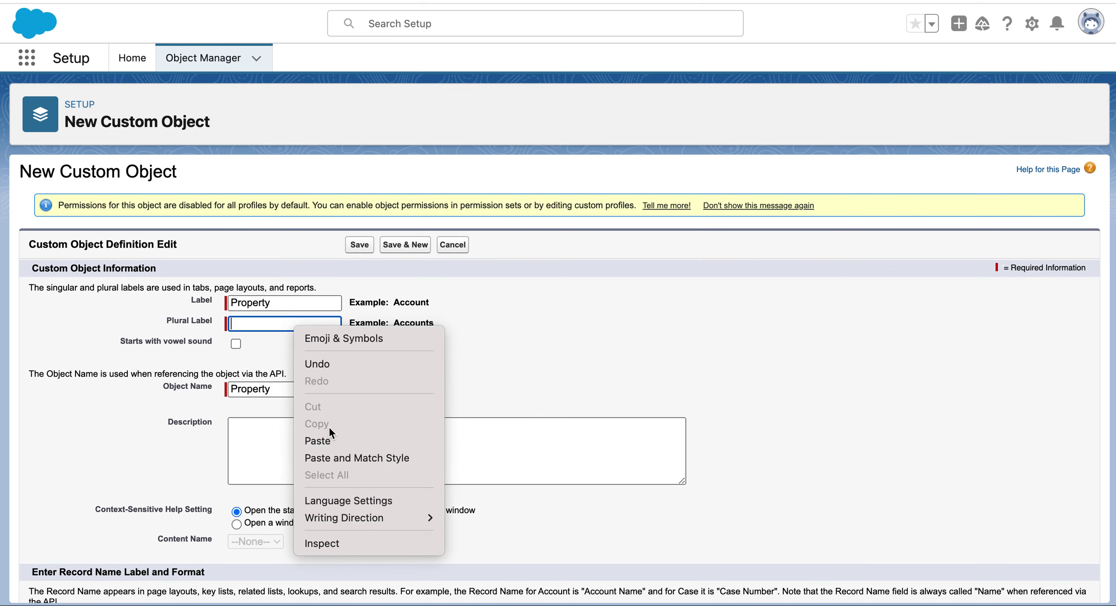
left_click(329, 441)
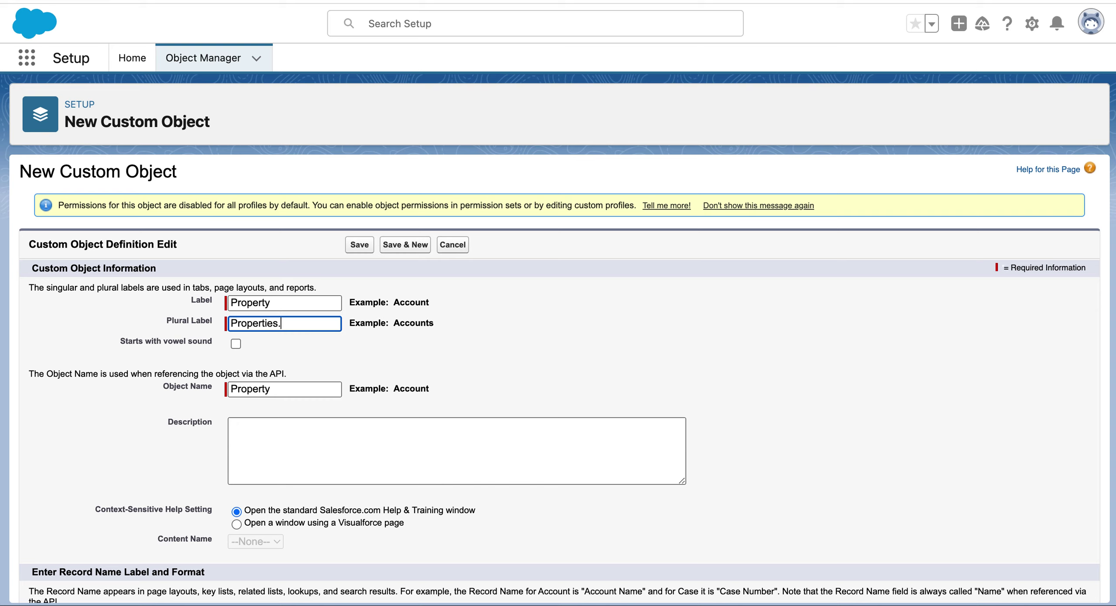
Save the custom object with the option to launch the New Custom Tab Wizard after saving enabled, checking the settings against the Trailhead instructions
key("ctrl+Tab")
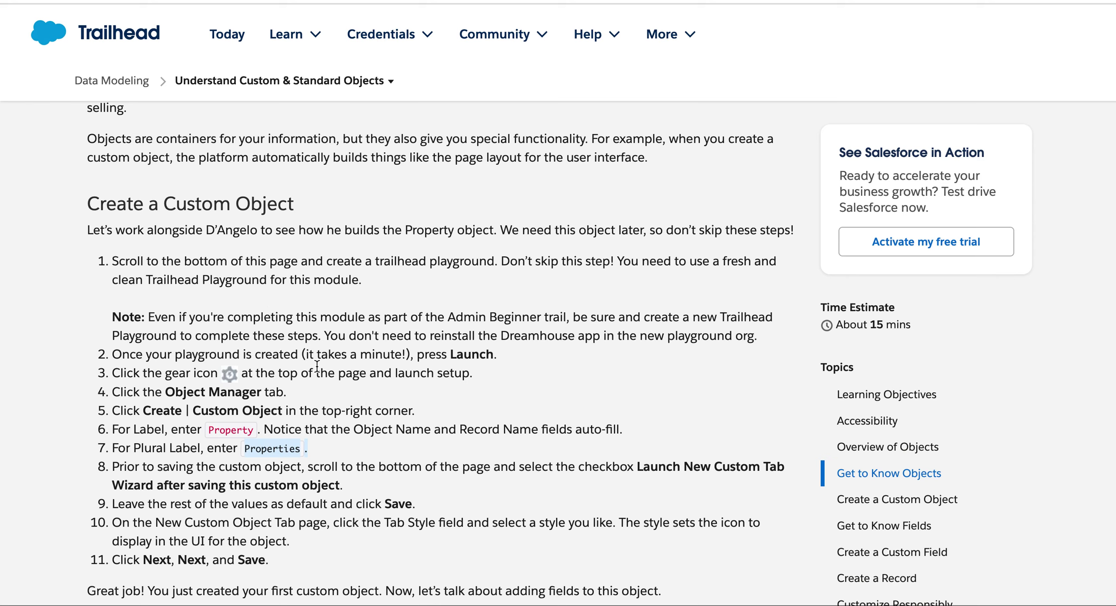
scroll(291, 432, "down", 4)
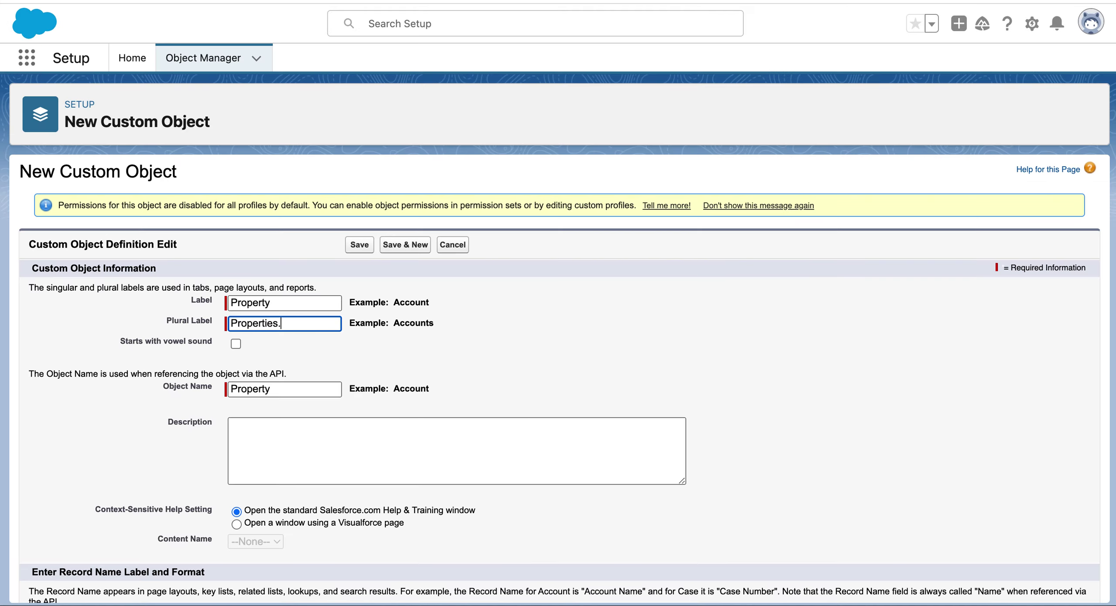
scroll(396, 392, "down", 10)
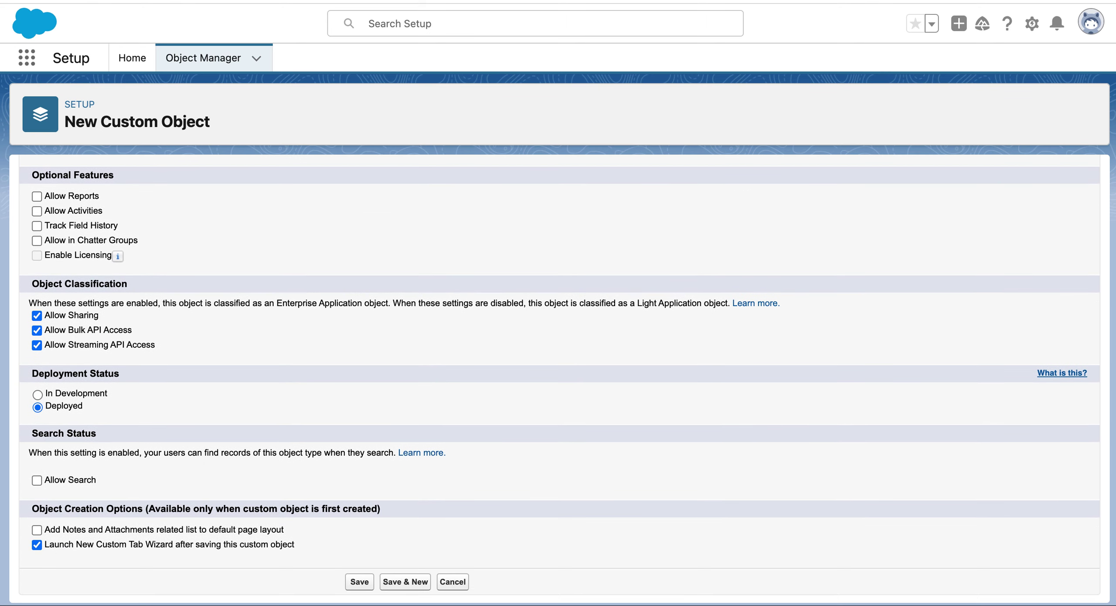
key("ctrl+Tab")
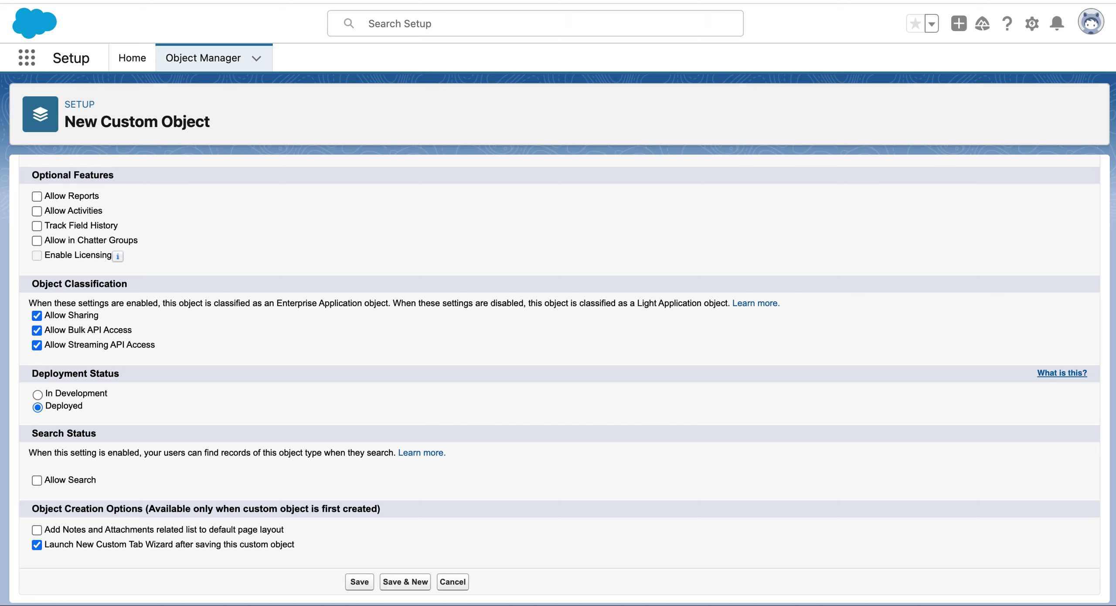
left_click(364, 582)
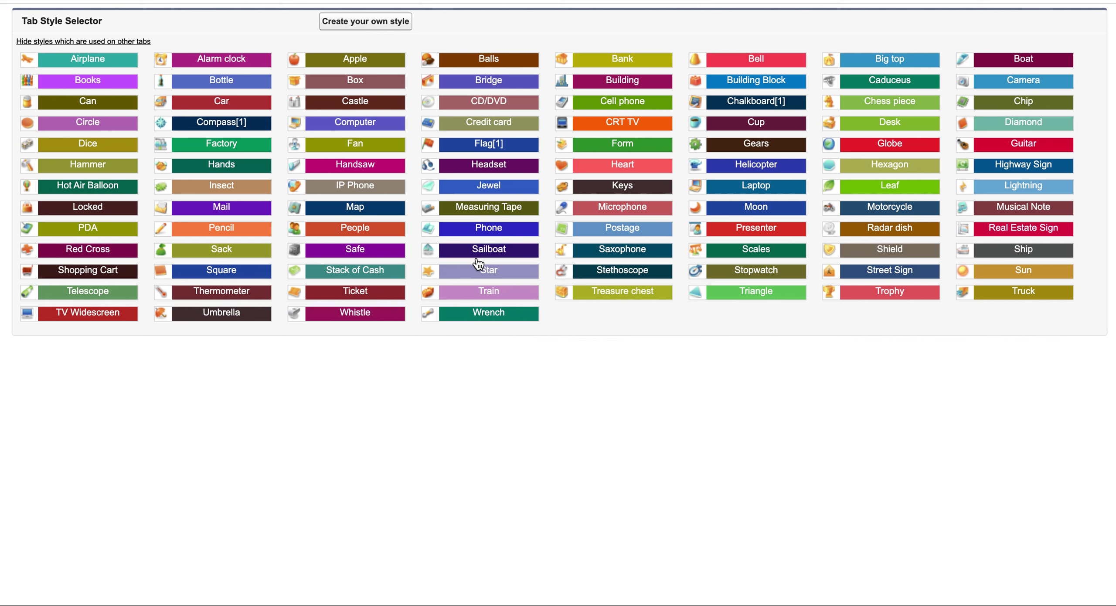
Choose the Star tab style for the Property tab and save it with the default profile visibility and custom app selections
left_click(478, 279)
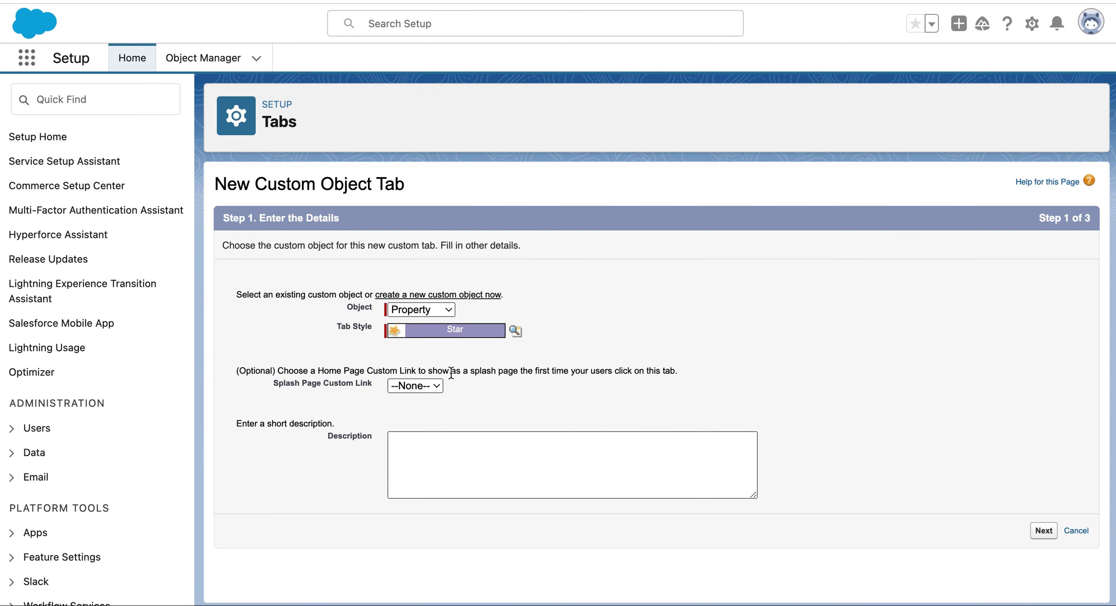
left_click(1045, 531)
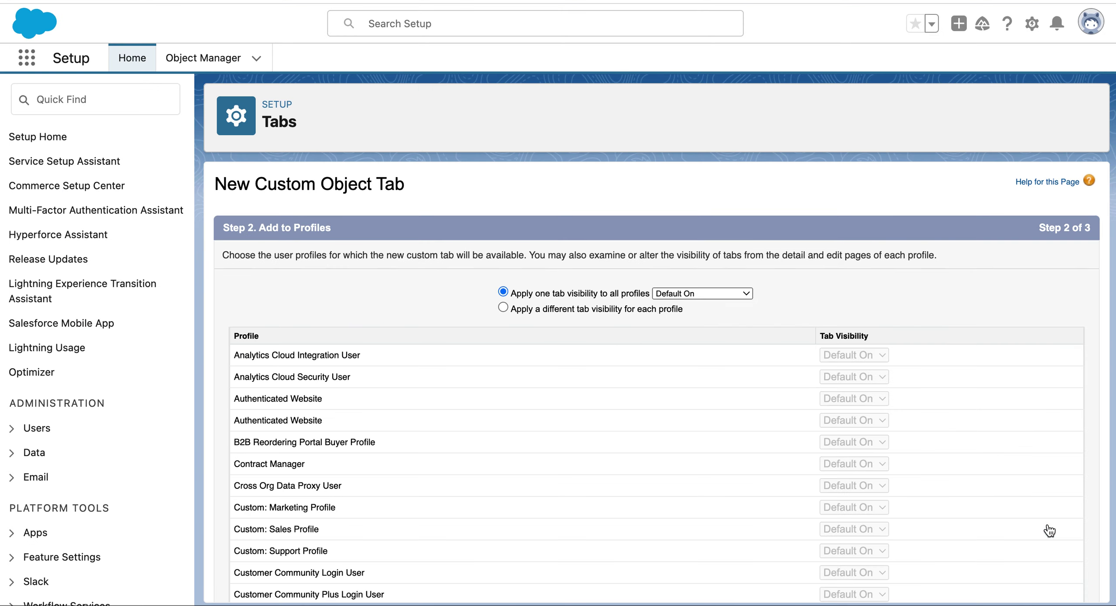
scroll(965, 293, "down", 10)
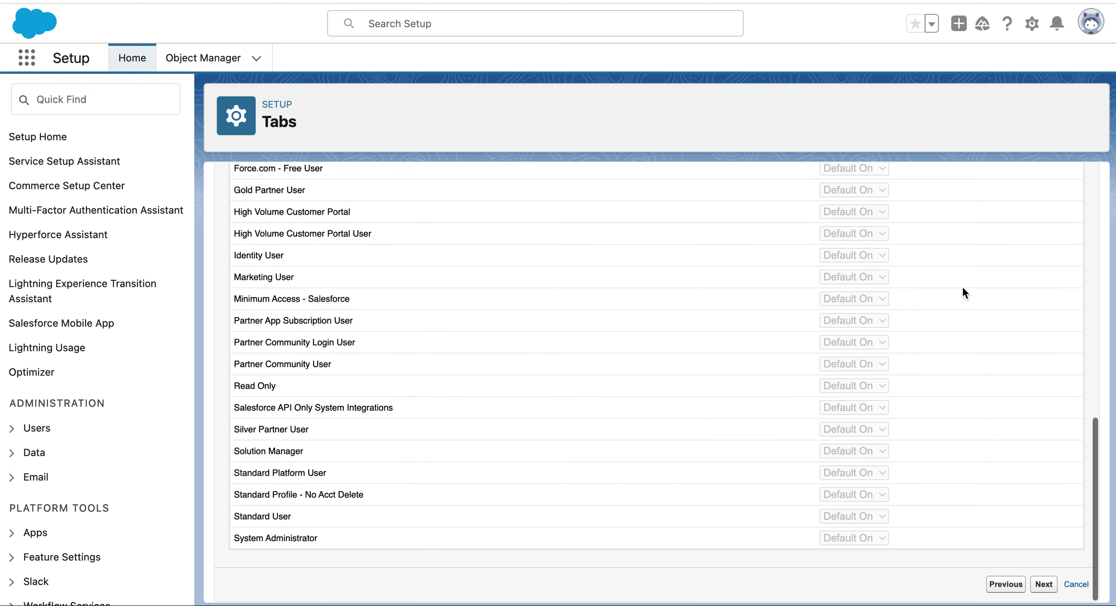
left_click(1044, 584)
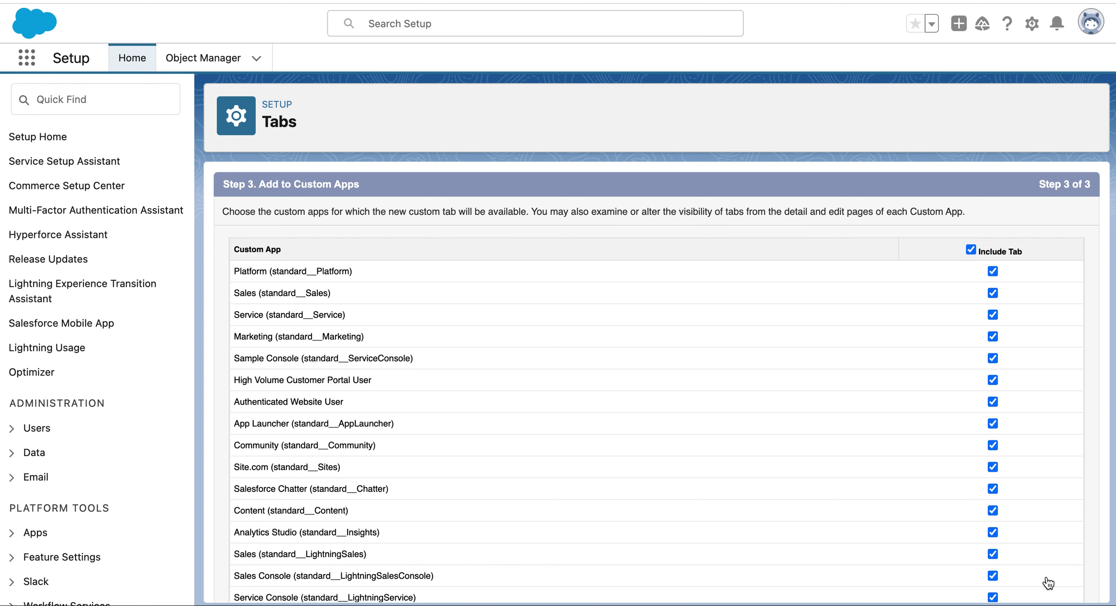
scroll(990, 436, "down", 5)
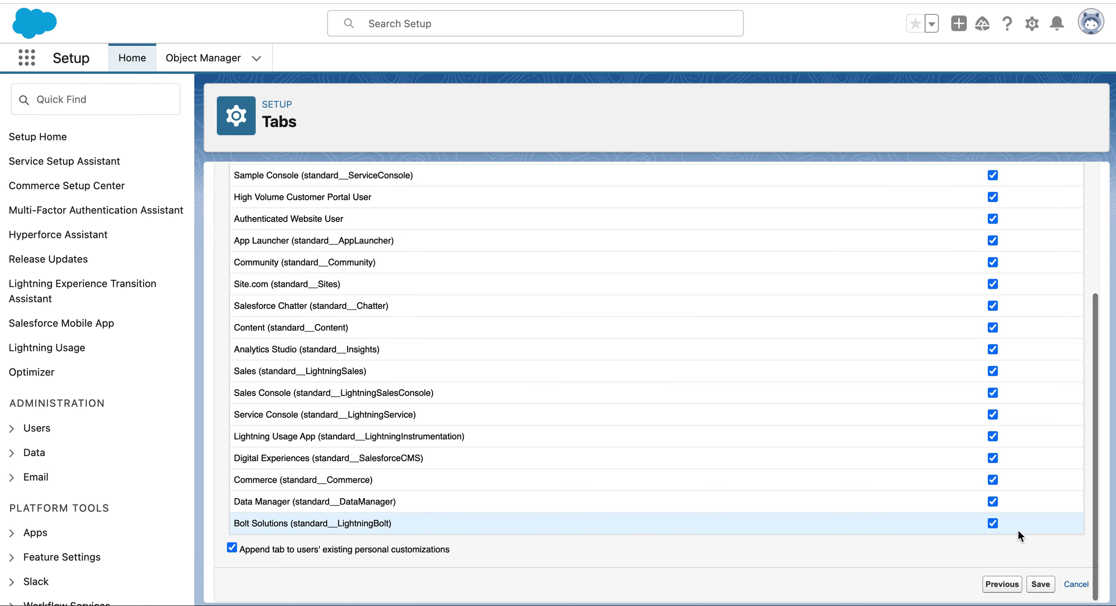
left_click(1042, 583)
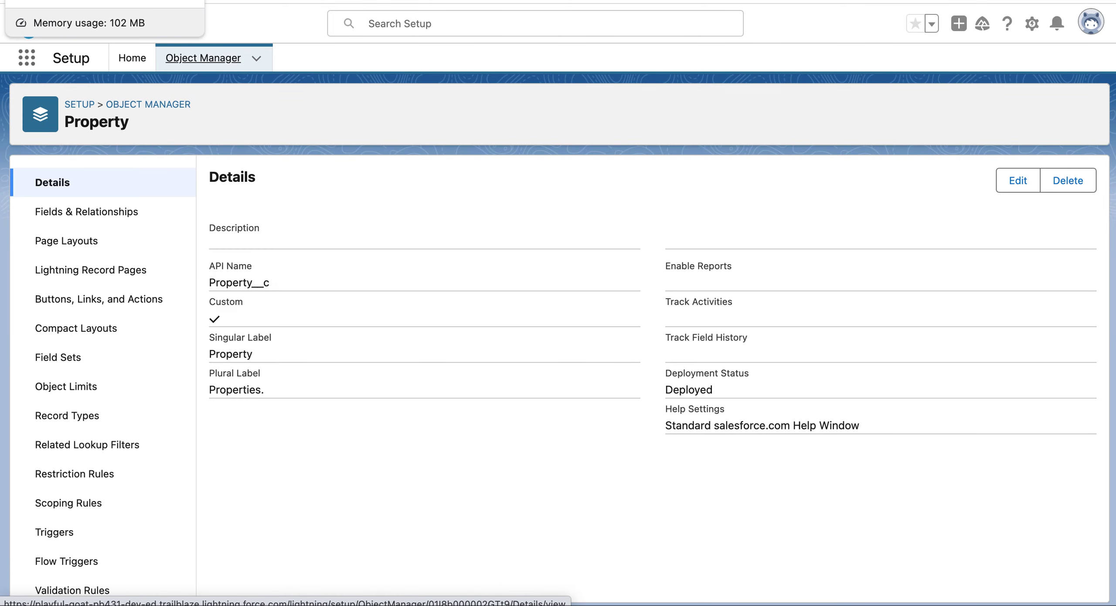
Return to Trailhead, read on to the Create a Custom Field instructions, and copy the field label "Price"
key("ctrl+Tab")
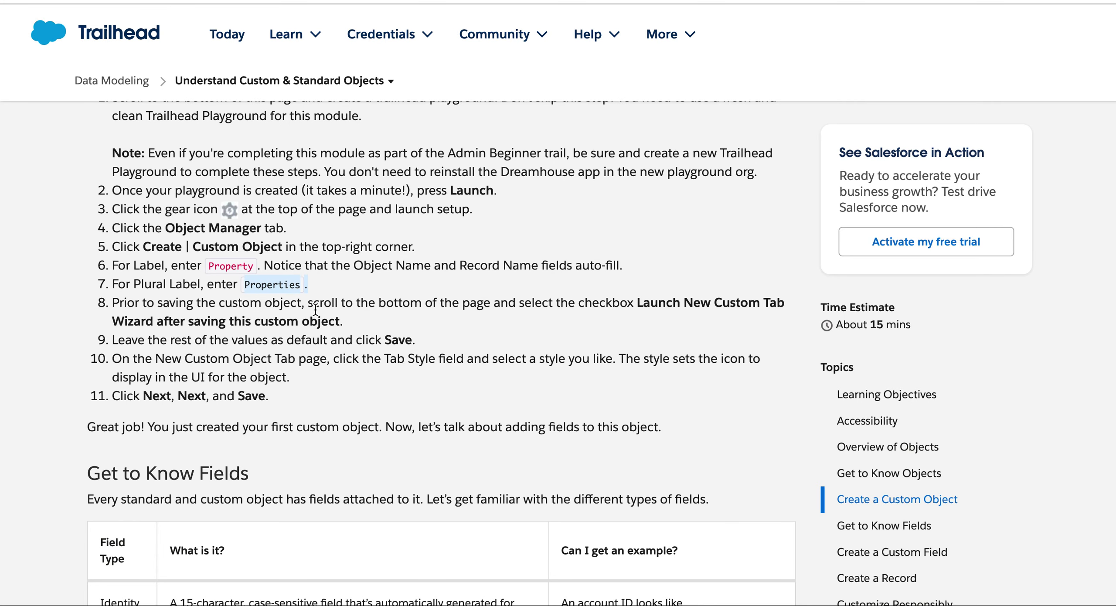
scroll(316, 308, "down", 6)
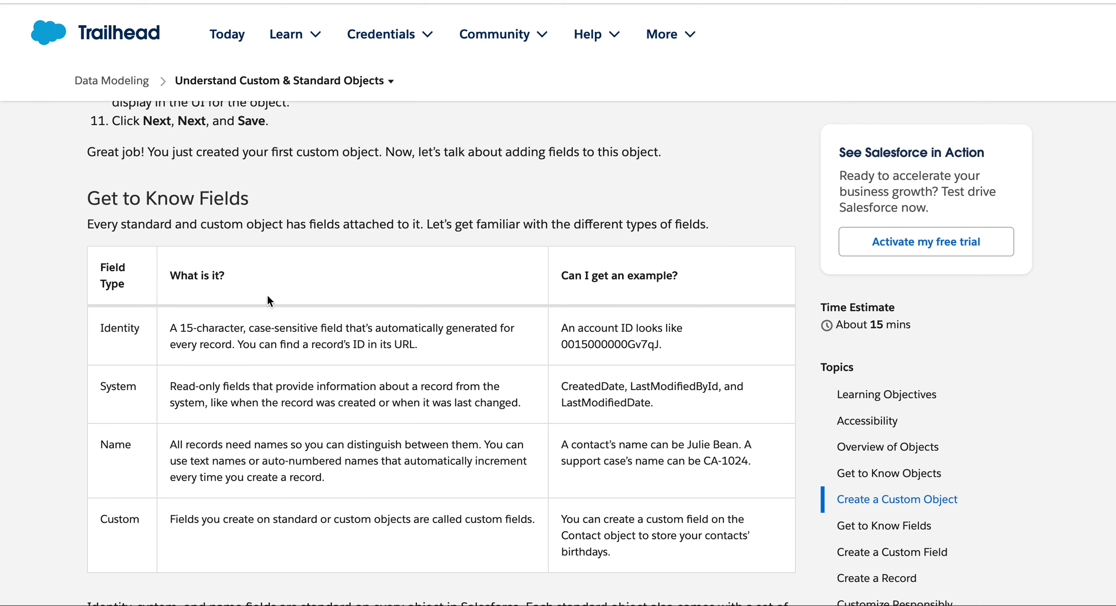
scroll(267, 332, "down", 3)
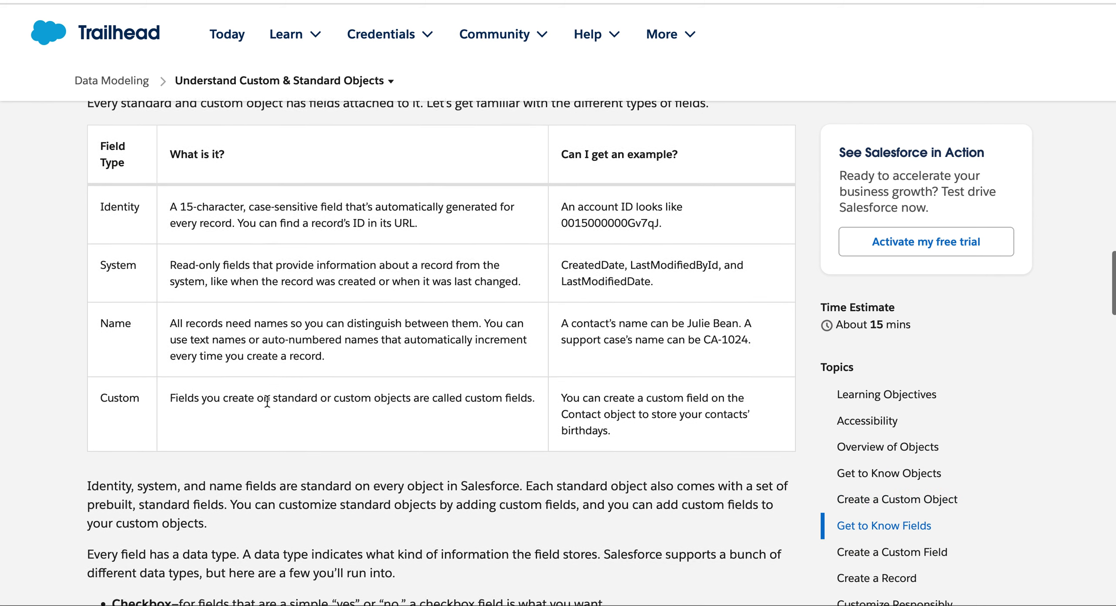
scroll(267, 402, "down", 7)
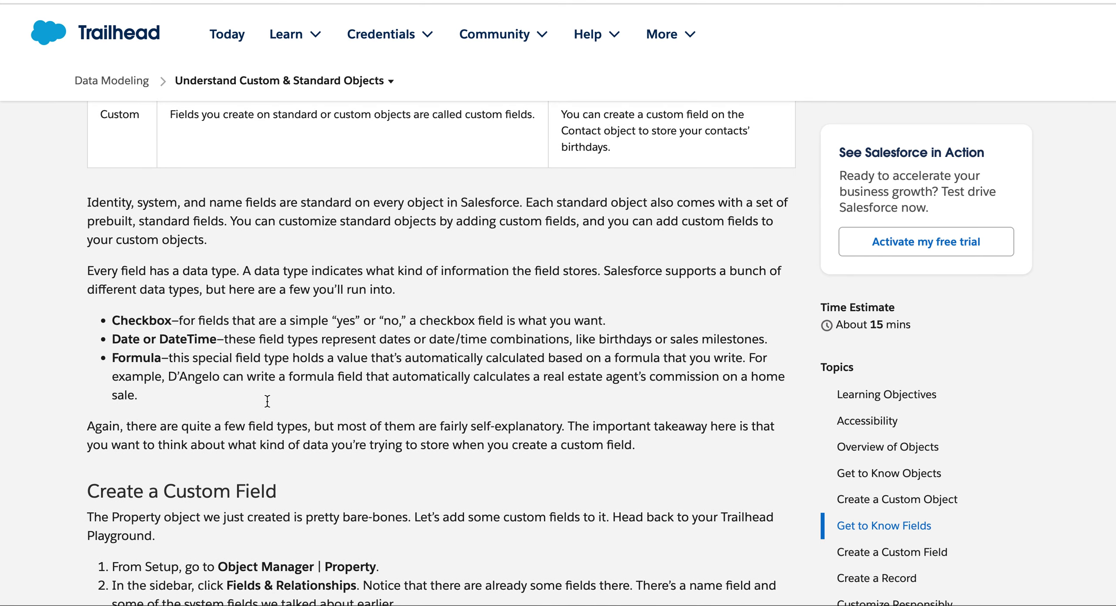
scroll(268, 404, "down", 2)
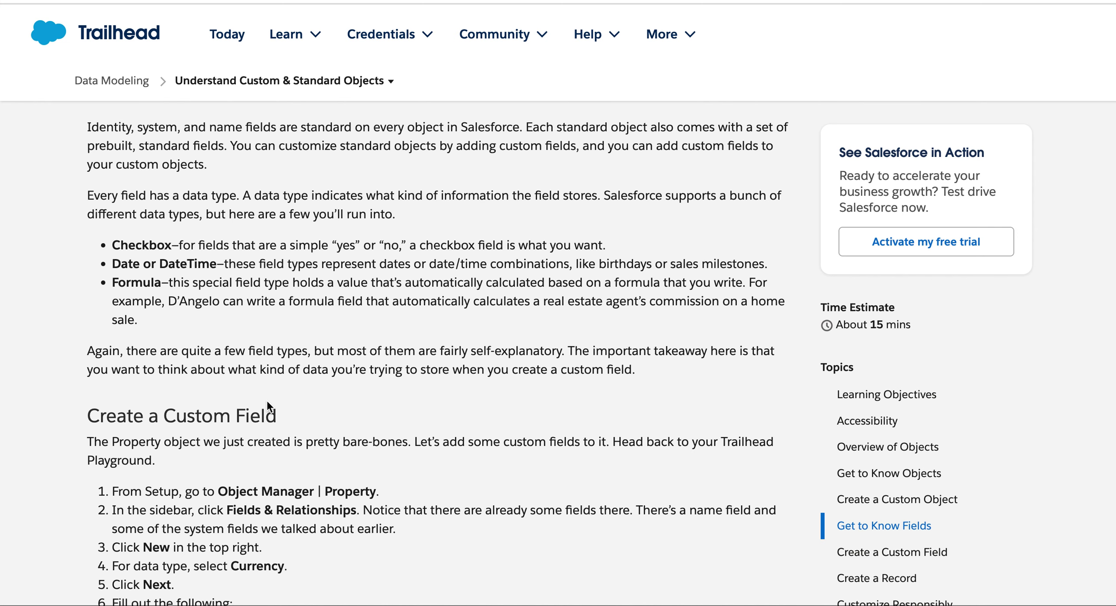
scroll(267, 405, "down", 3)
scroll(267, 401, "down", 1)
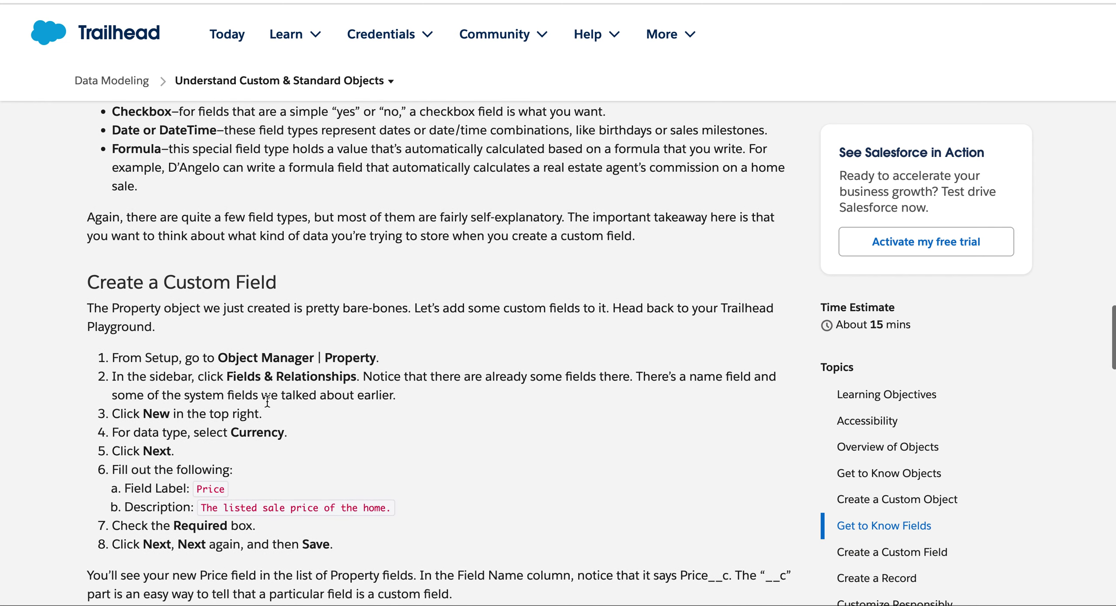
scroll(267, 401, "down", 2)
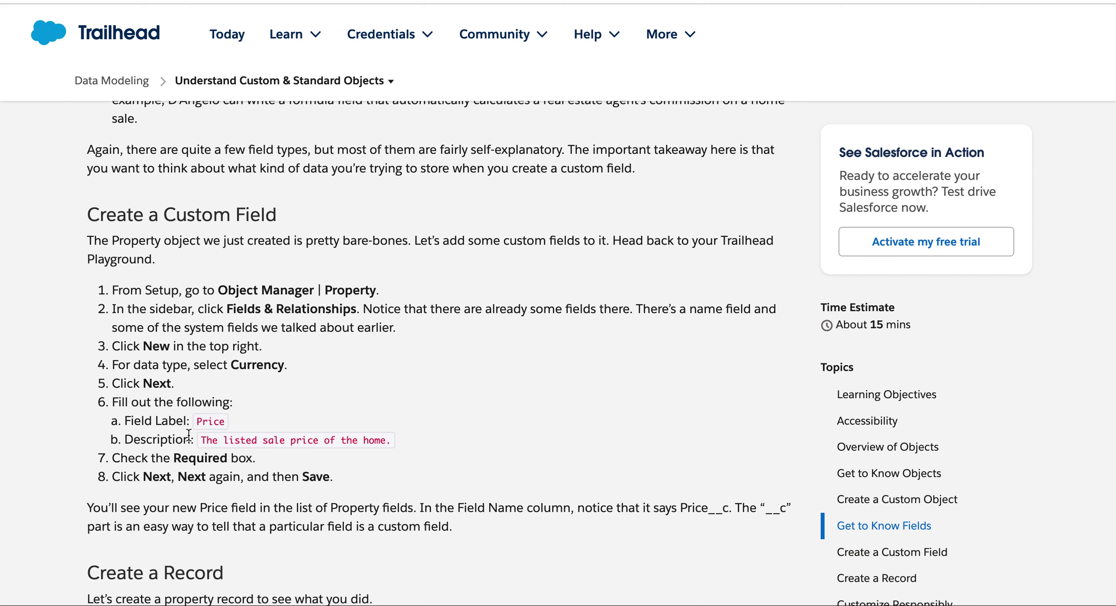
right_click(224, 419)
left_click(239, 455)
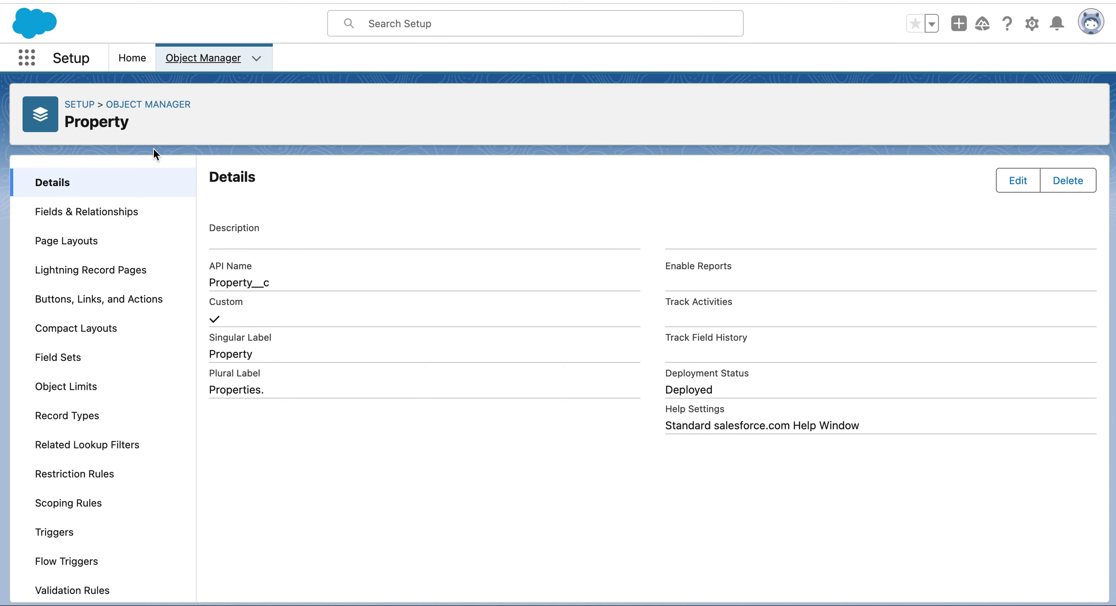
Start a new custom field in the Property object's Fields & Relationships and choose Currency as its data type
left_click(126, 210)
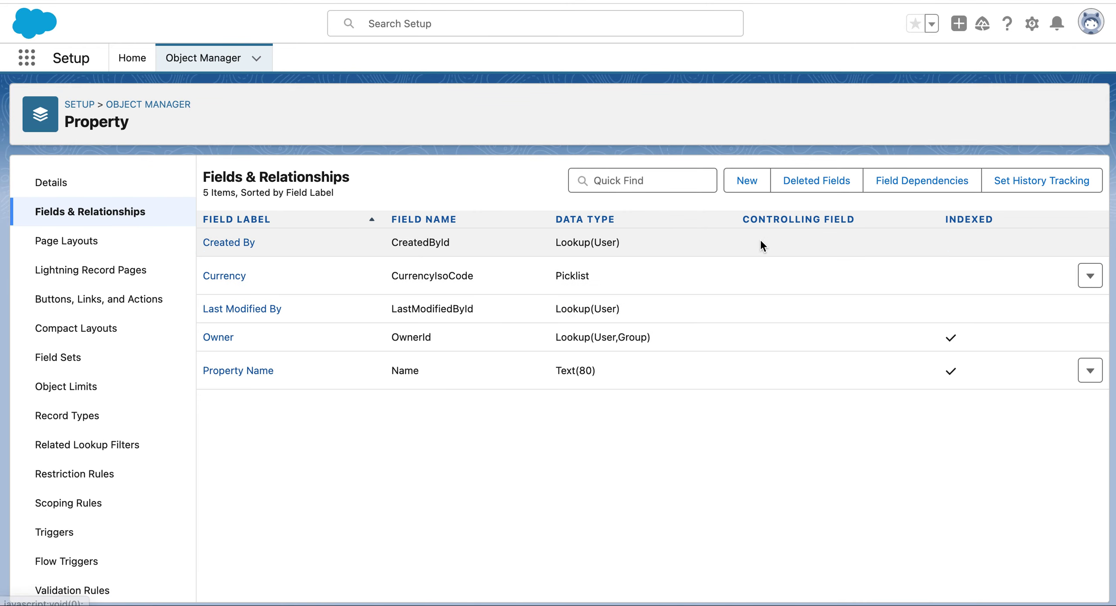
left_click(746, 181)
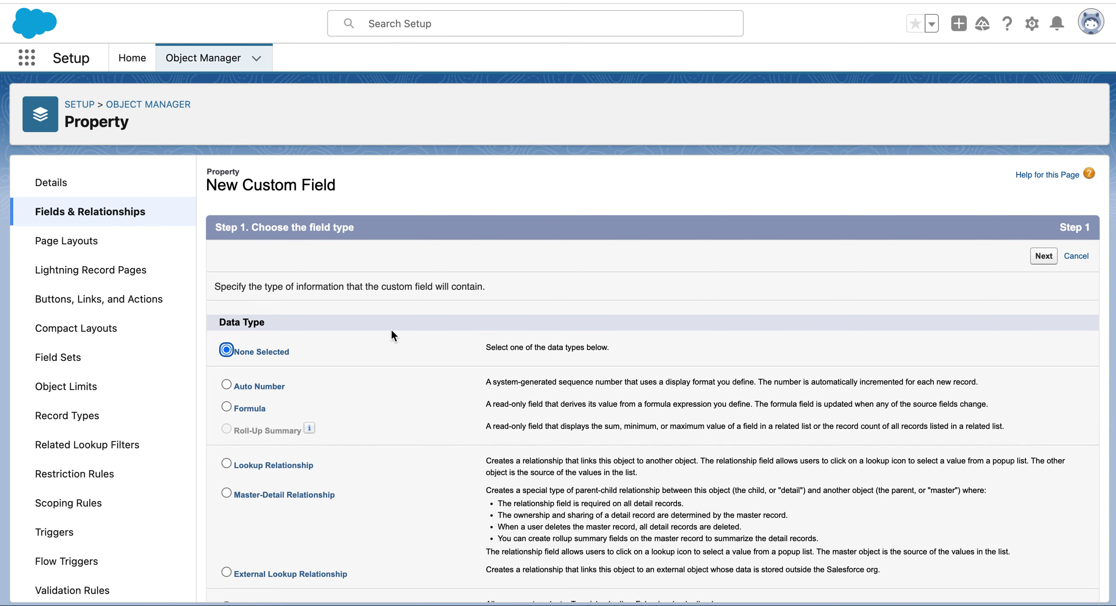
scroll(391, 331, "down", 3)
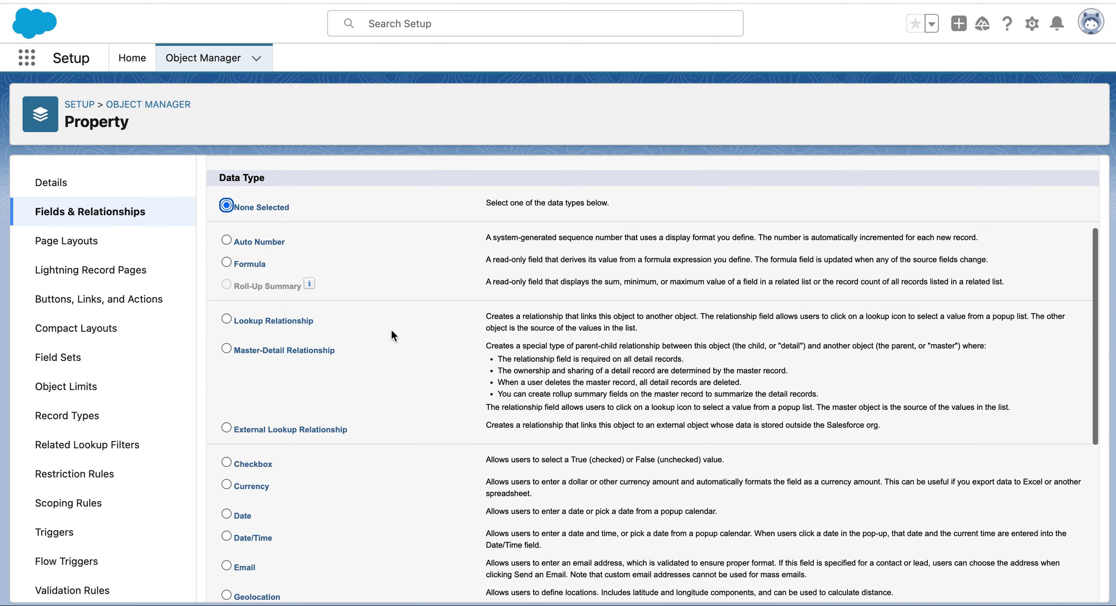
left_click(227, 484)
scroll(697, 353, "up", 3)
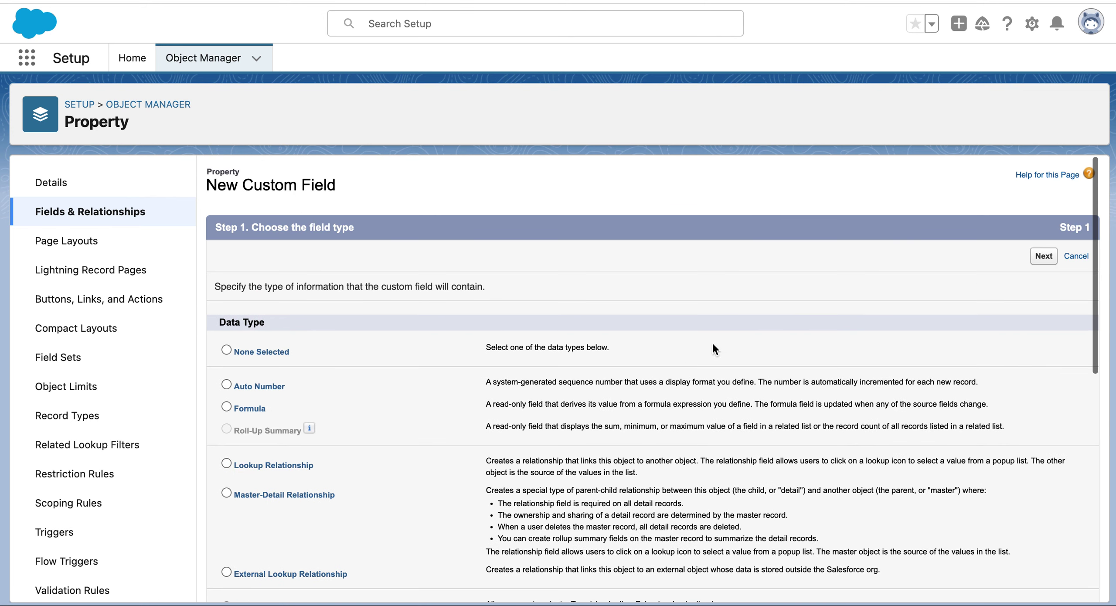
Continue to the new Currency field's details and paste "Price" as its field label
left_click(1043, 257)
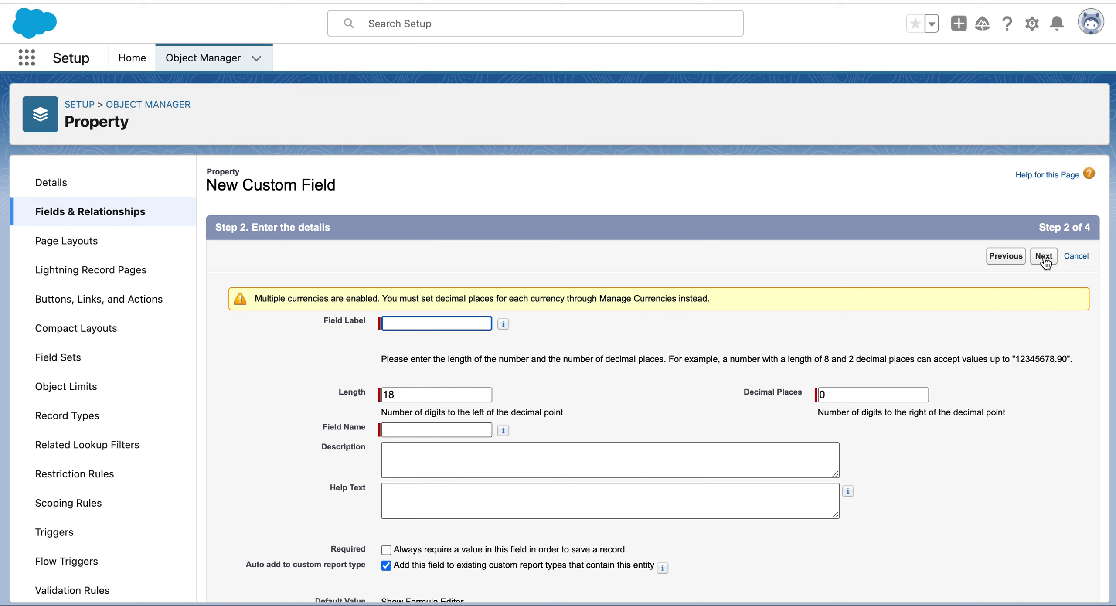
right_click(449, 324)
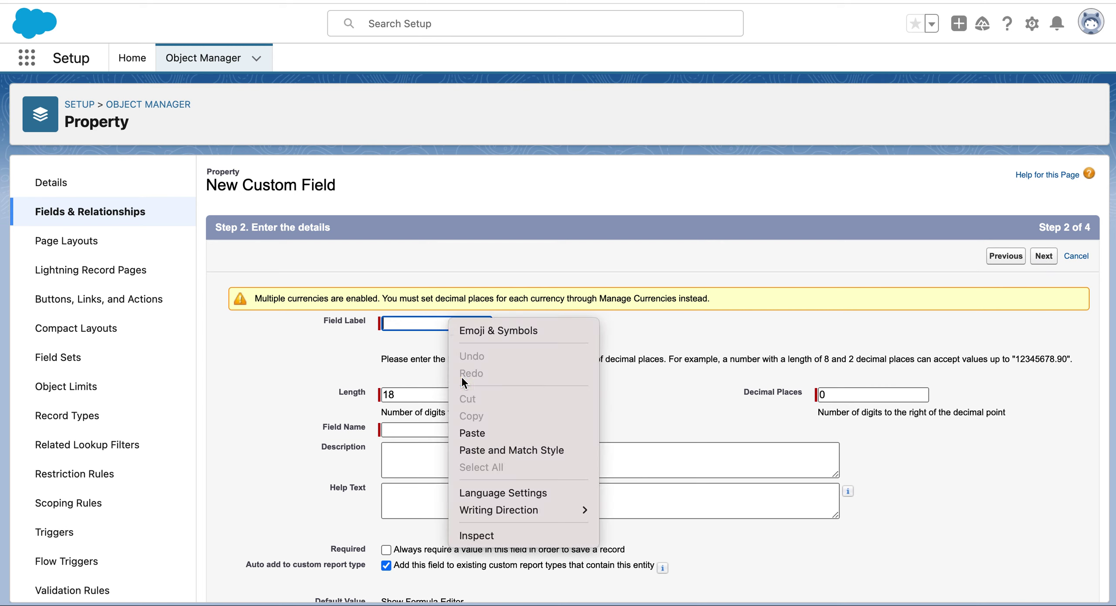
left_click(471, 431)
Copy "The listed sale price of the home." from the Trailhead instructions and paste it as the Price field's description
key("super+Tab")
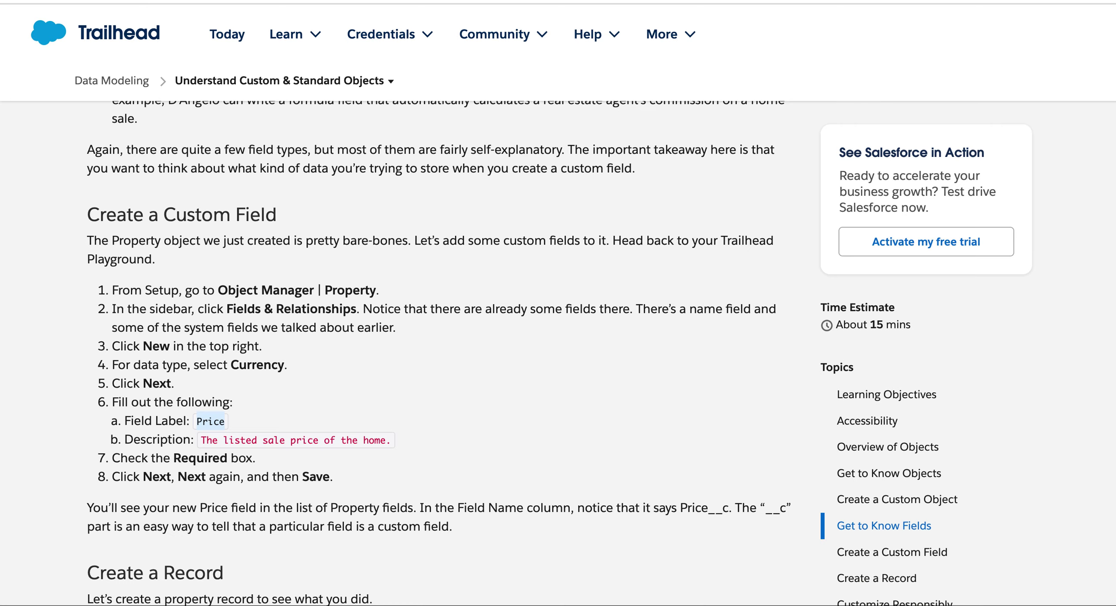
scroll(319, 414, "down", 3)
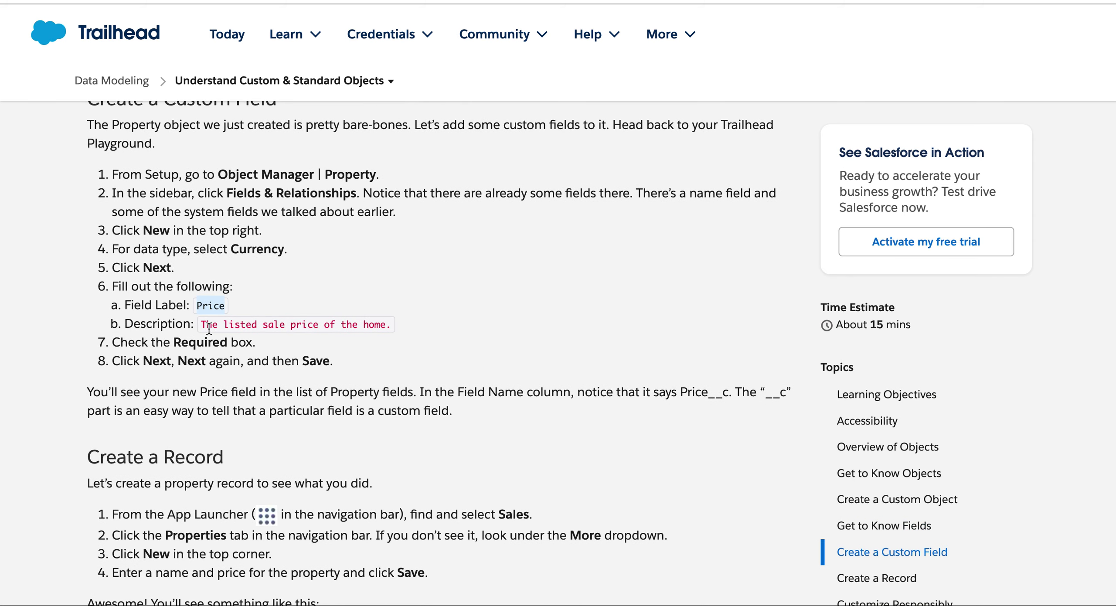
left_click(201, 323)
left_click_drag(202, 324, 358, 336)
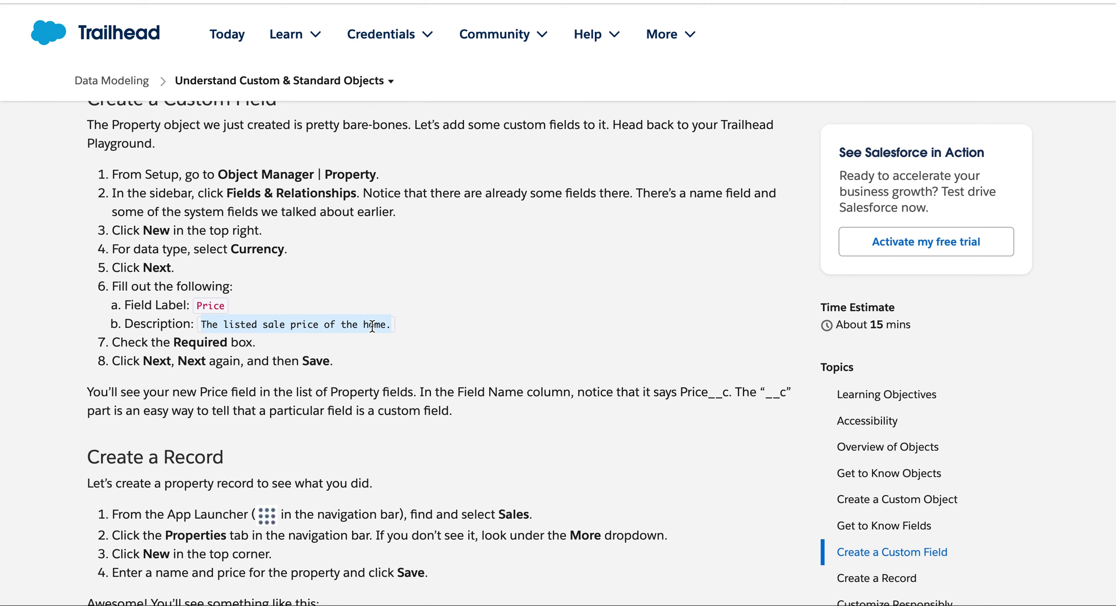
right_click(373, 325)
left_click(389, 360)
key("super+Tab")
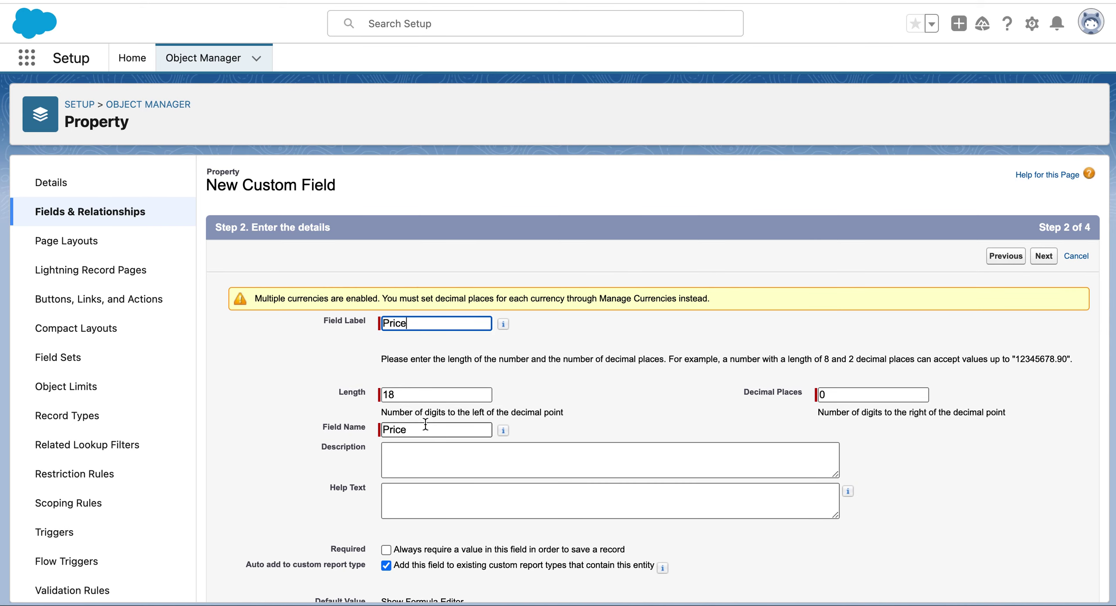
left_click(431, 465)
right_click(431, 461)
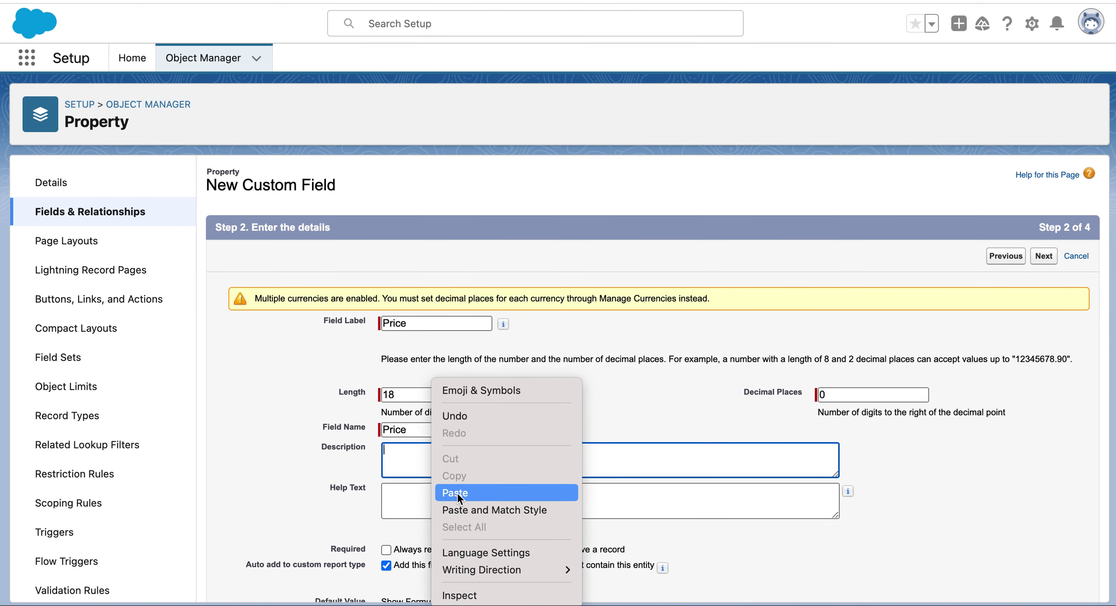
left_click(456, 493)
Make the Price field required per the Trailhead instructions and save it with the default field-level security and Property Layout assignment
key("super+Tab")
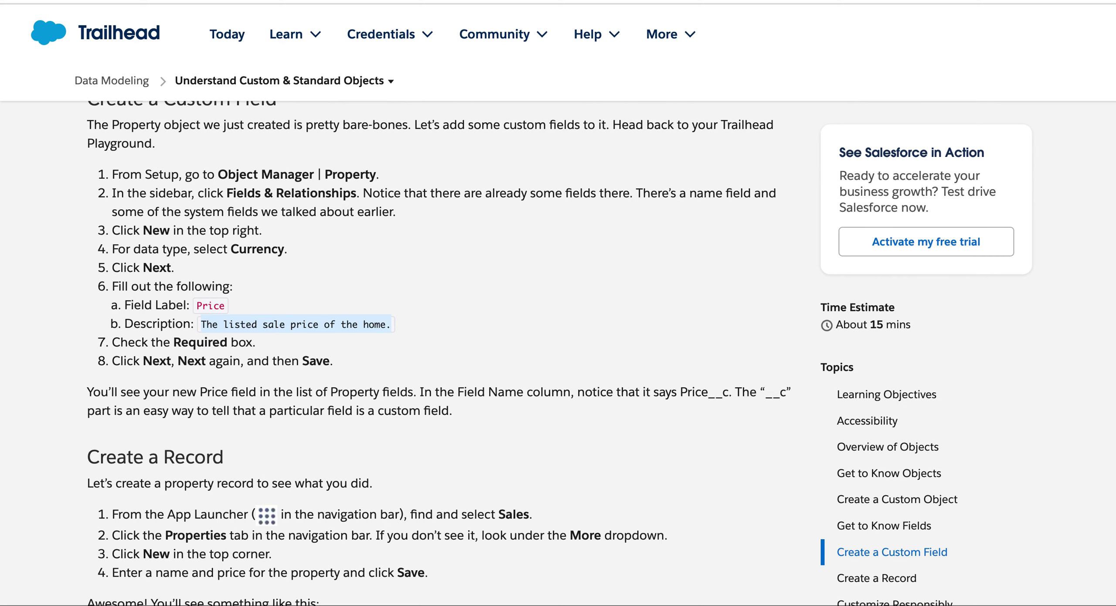
scroll(337, 452, "down", 3)
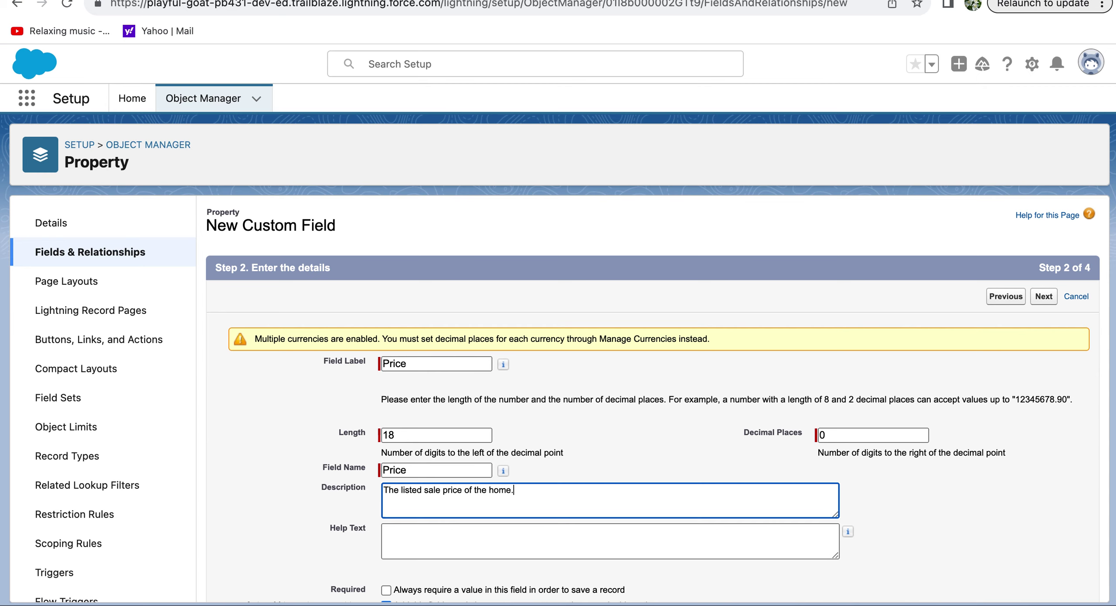
scroll(444, 380, "down", 3)
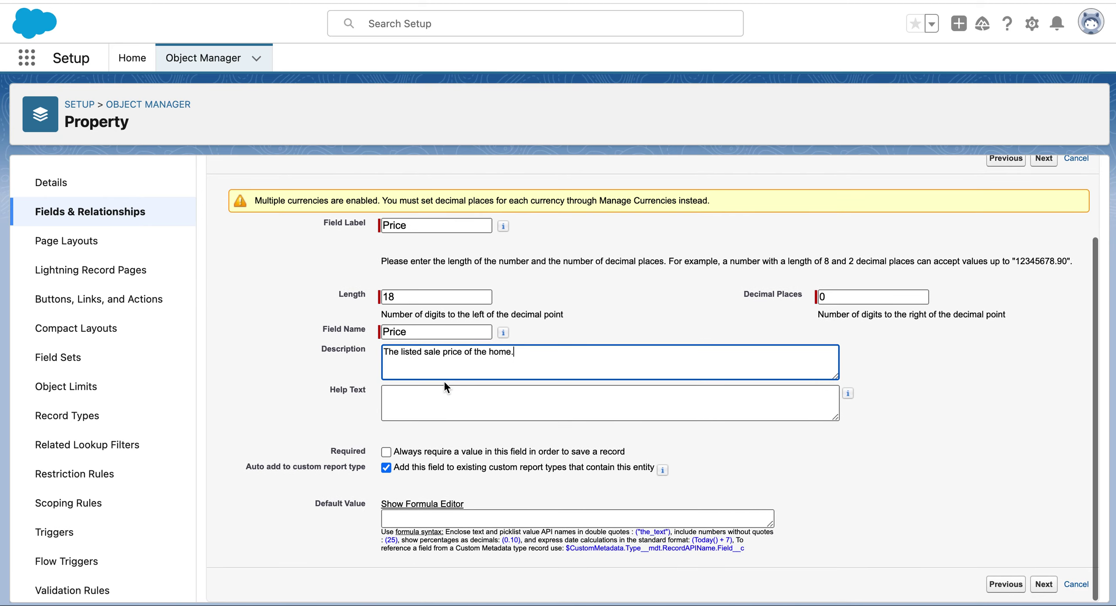
left_click(386, 450)
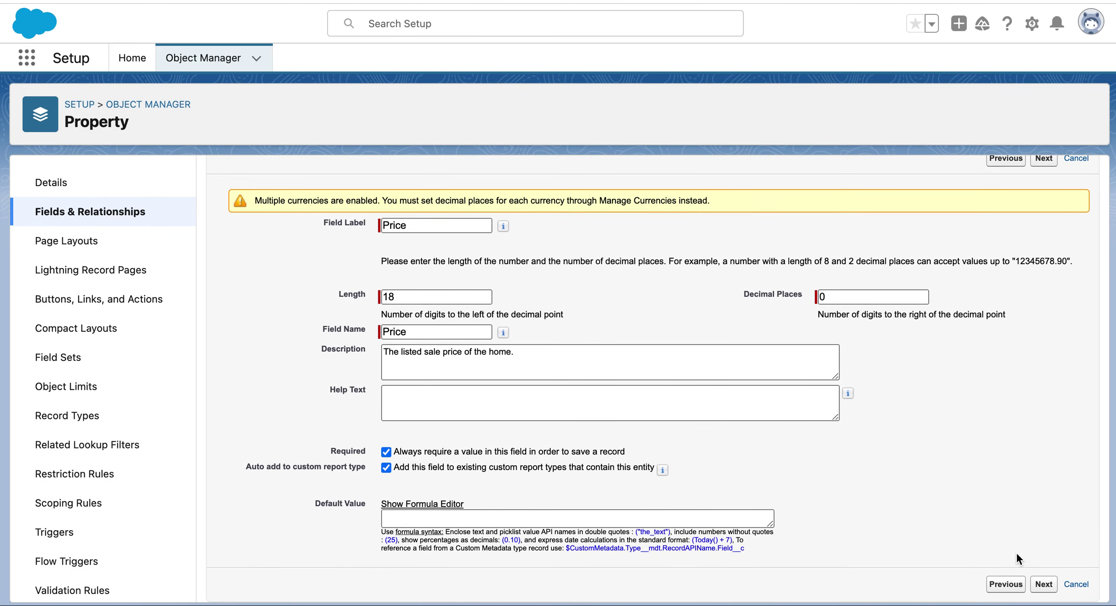
left_click(1044, 583)
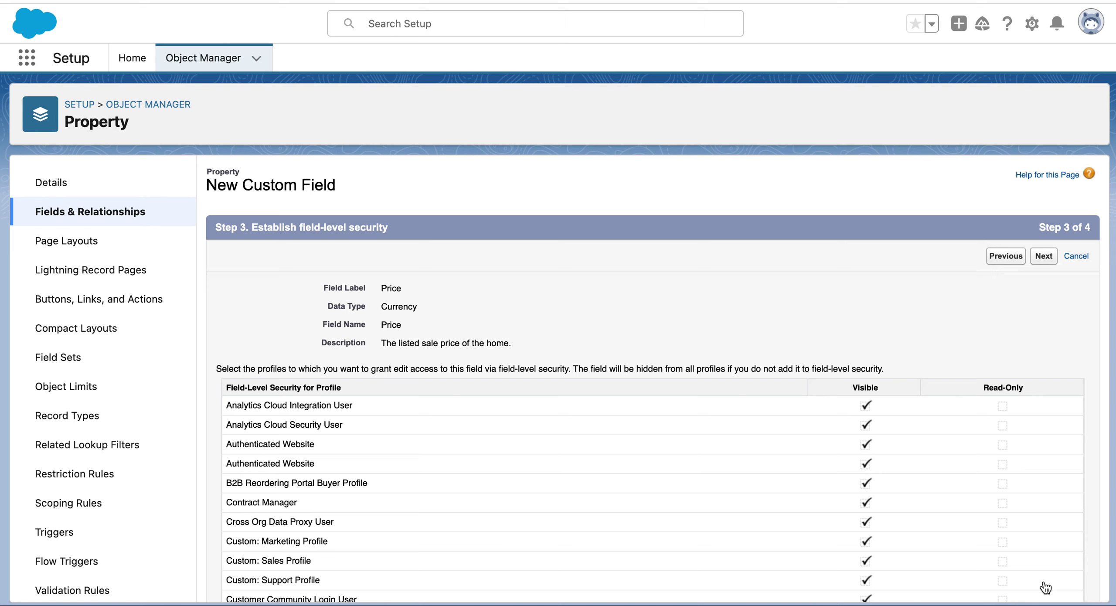
left_click(1043, 257)
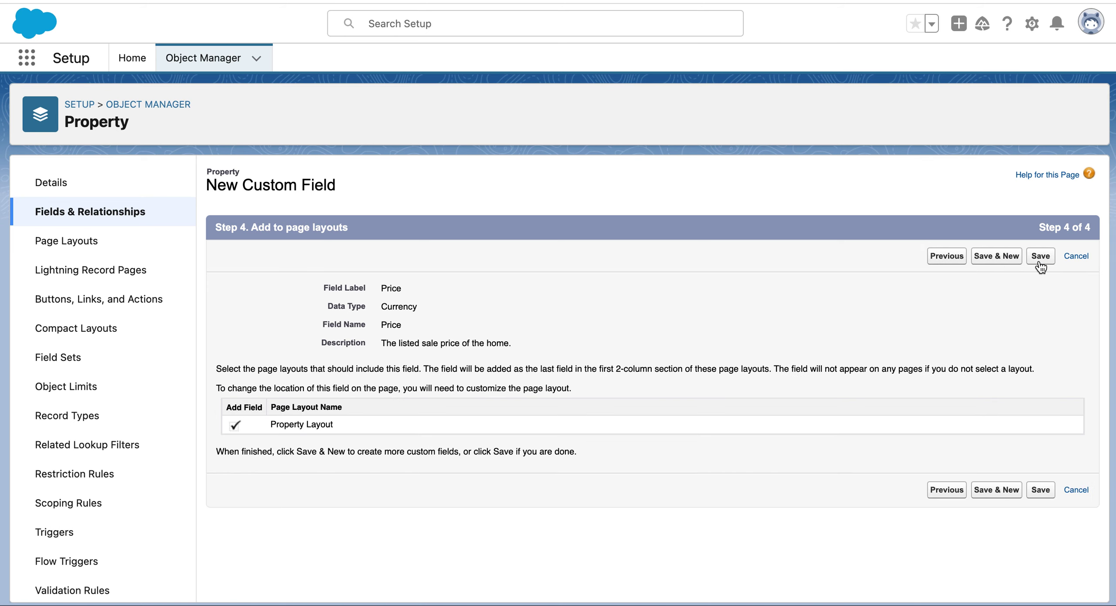
left_click(1040, 258)
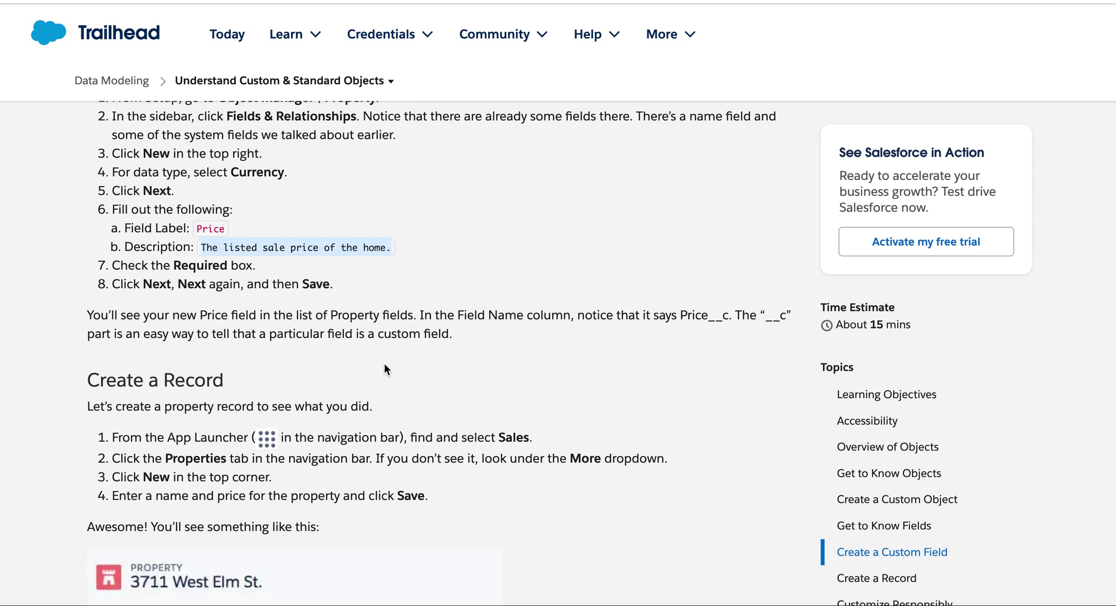
Read on to the Create a Record instructions in Trailhead and open the Sales app in Salesforce
scroll(461, 351, "down", 5)
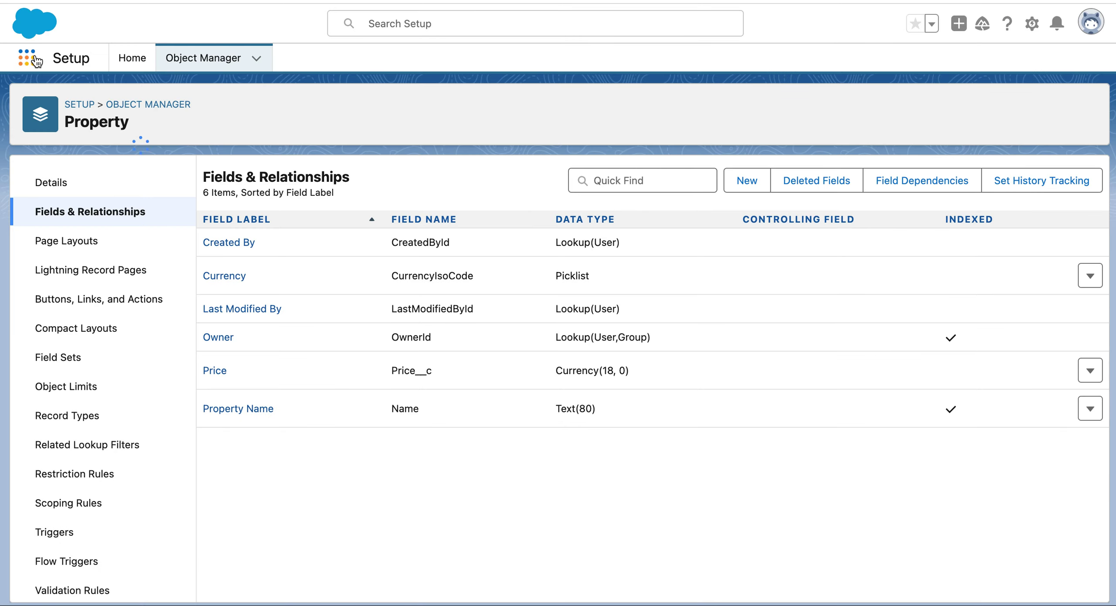
left_click(37, 62)
type("sales")
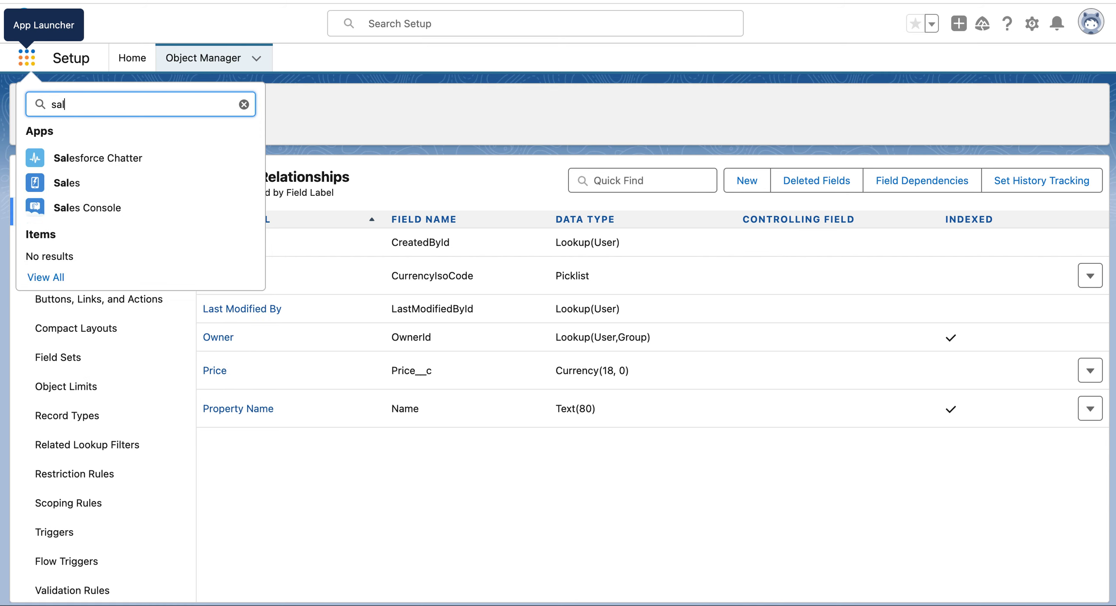
left_click(82, 182)
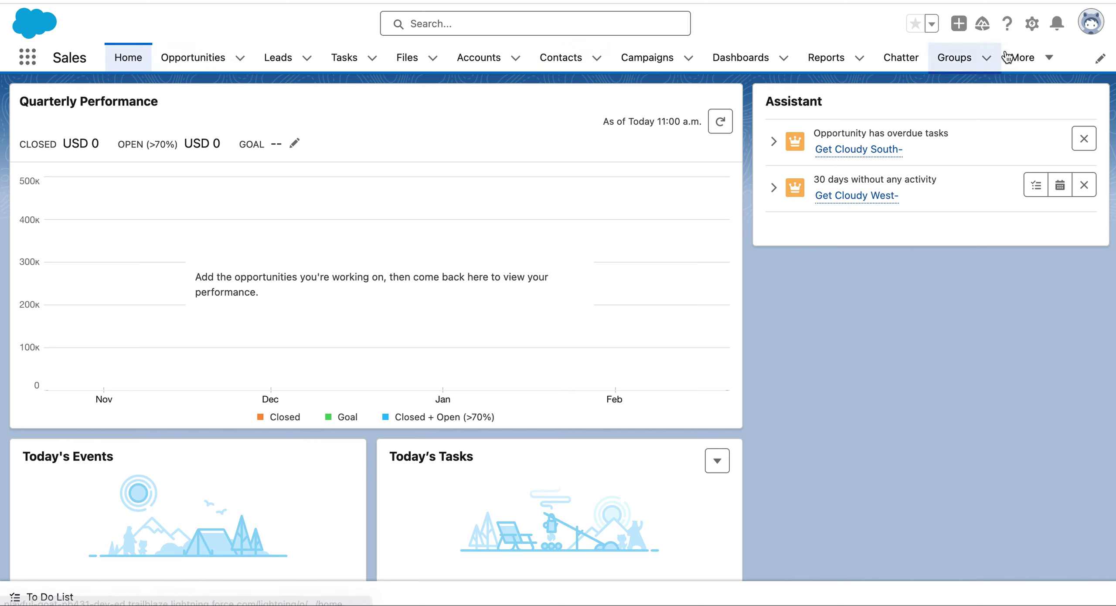
Look for the Properties tab among the Sales app's additional navigation items and recheck the Trailhead instructions
left_click(1048, 64)
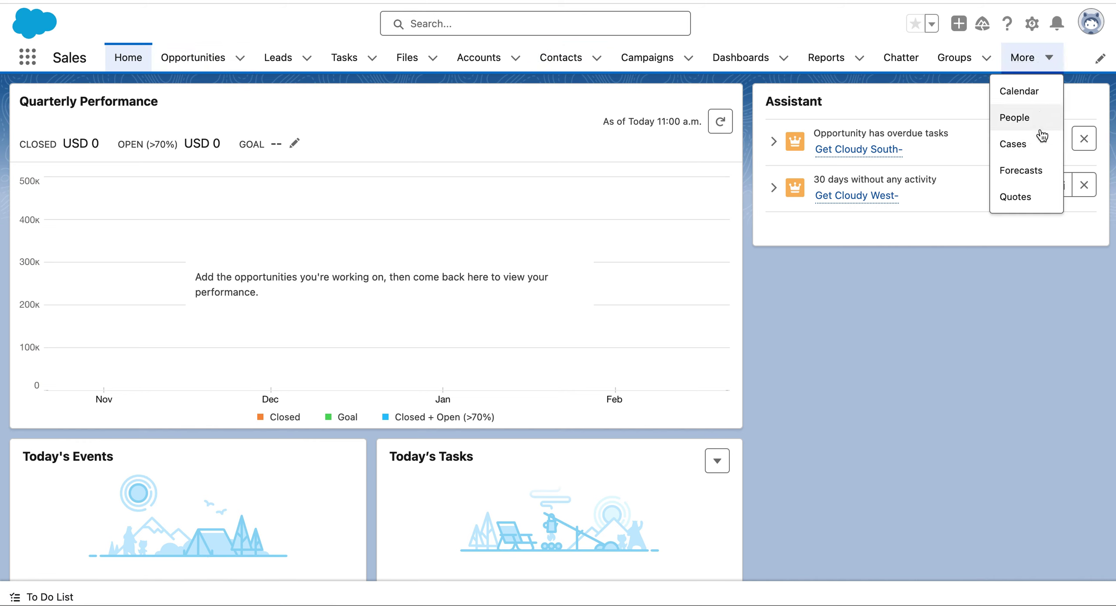
left_click(1031, 145)
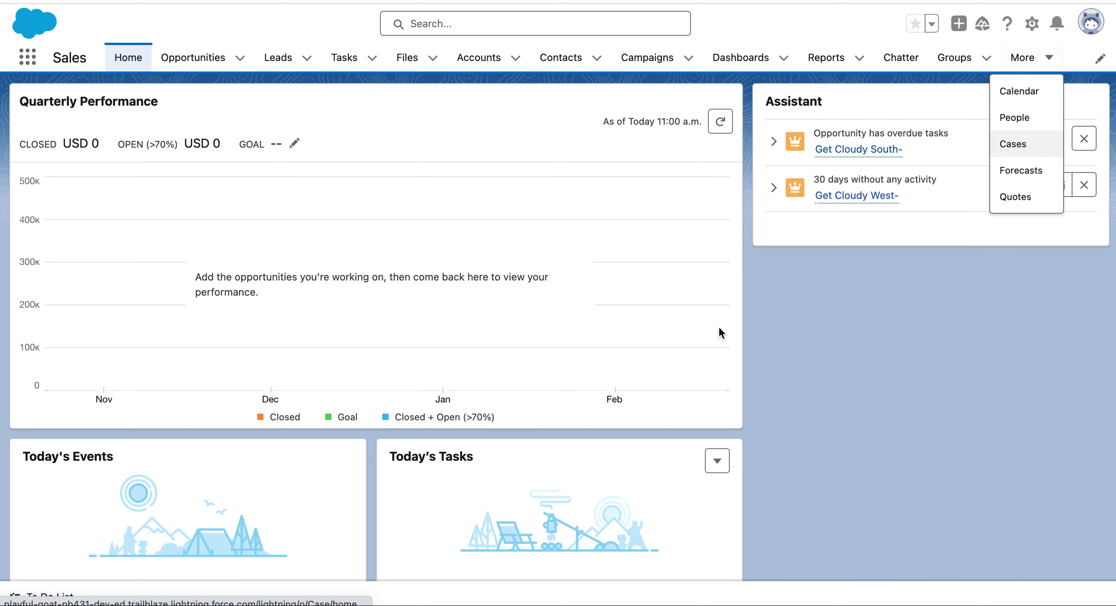
left_click(762, 348)
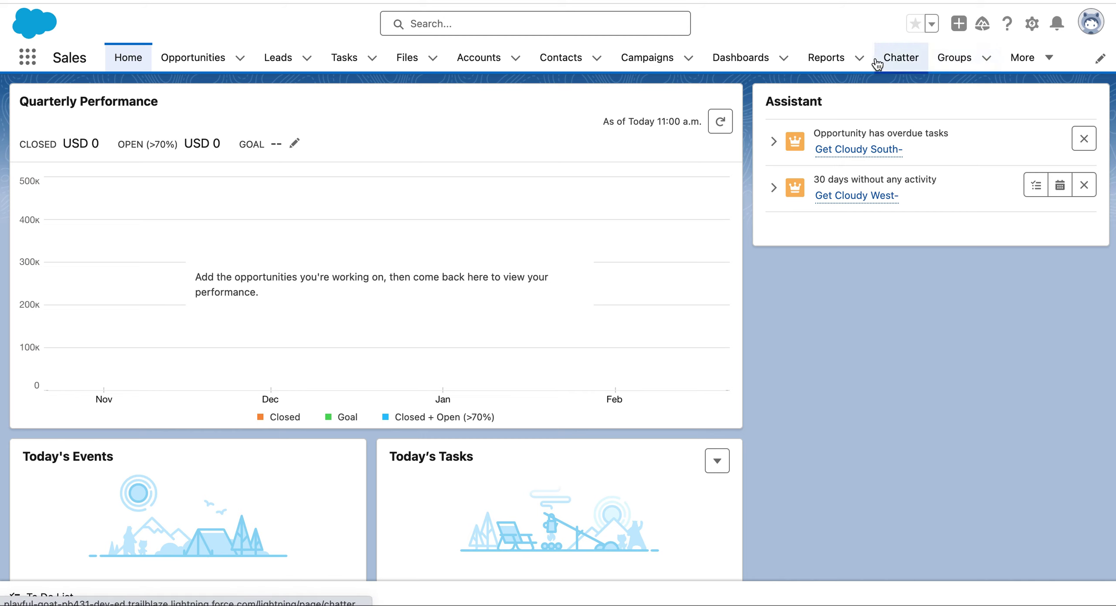
left_click(1056, 57)
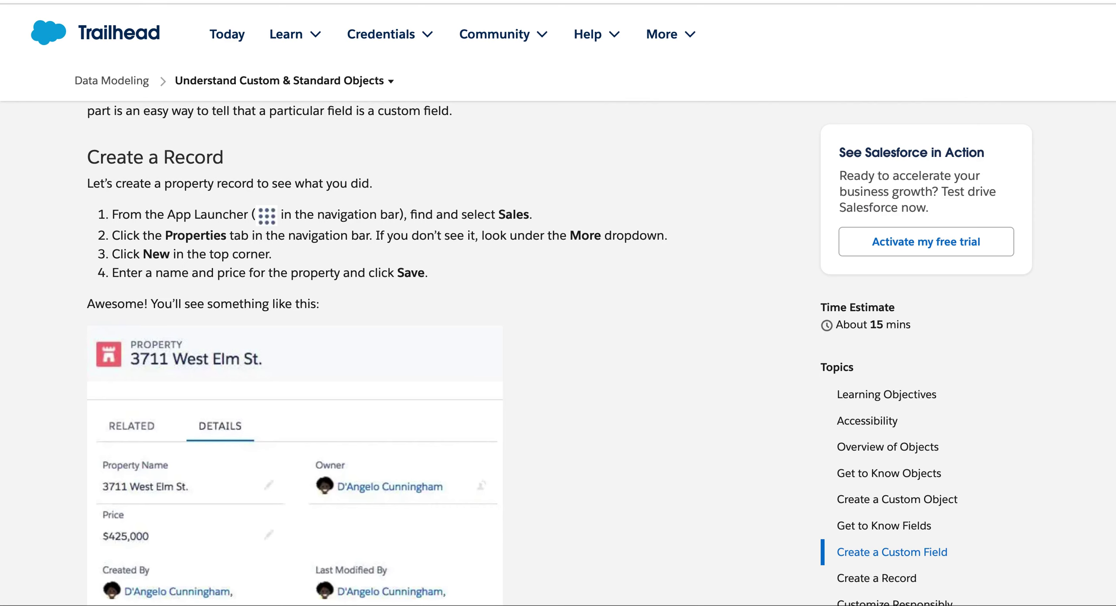
scroll(335, 288, "up", 4)
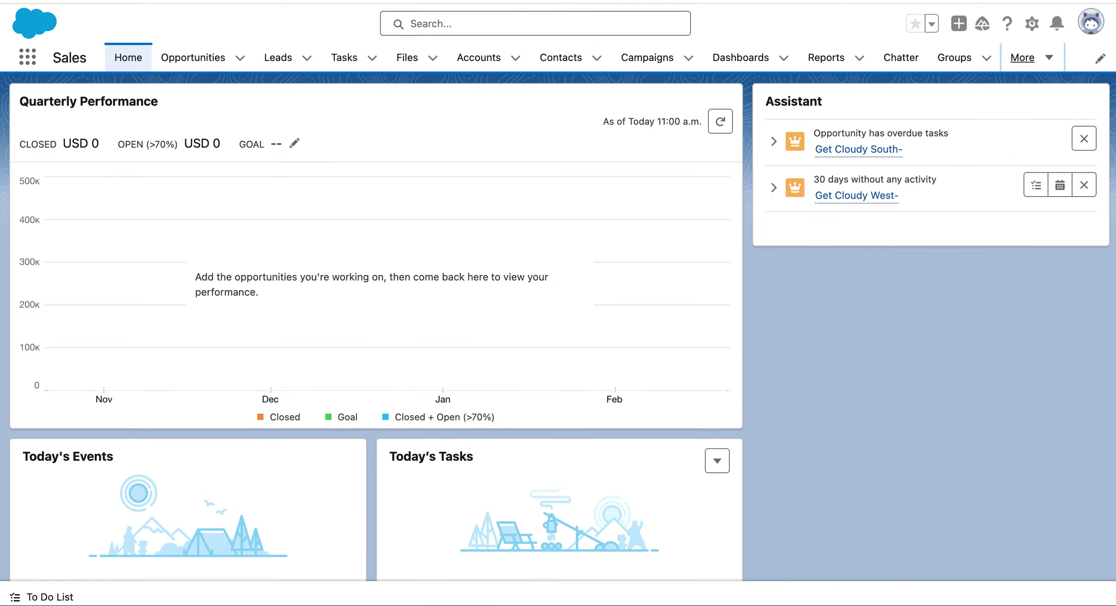
Reopen the Sales app and go to its Properties tab
left_click(27, 56)
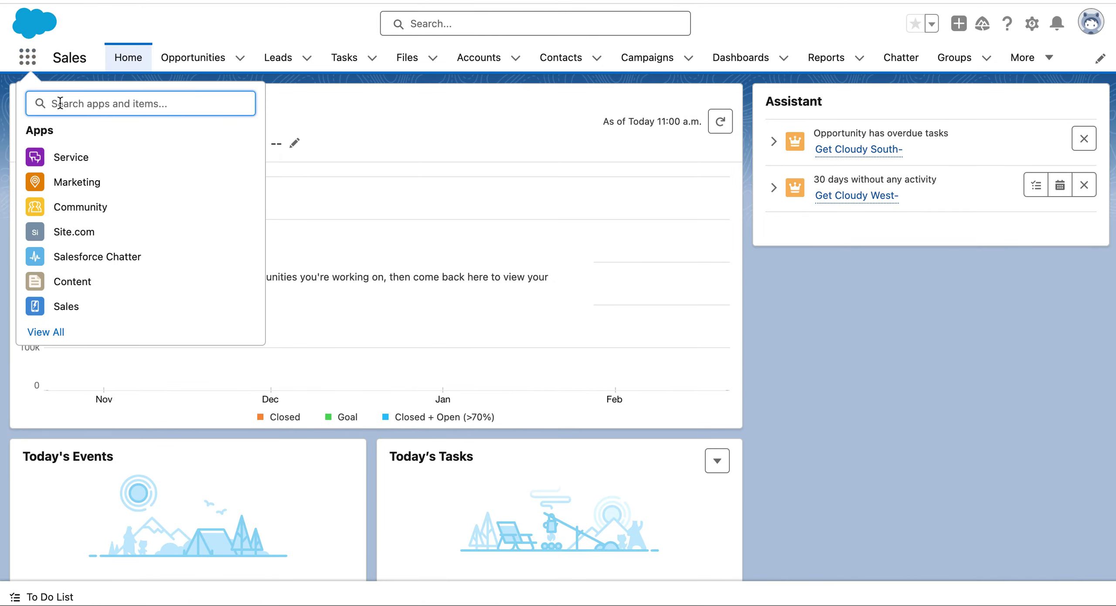
type("sa")
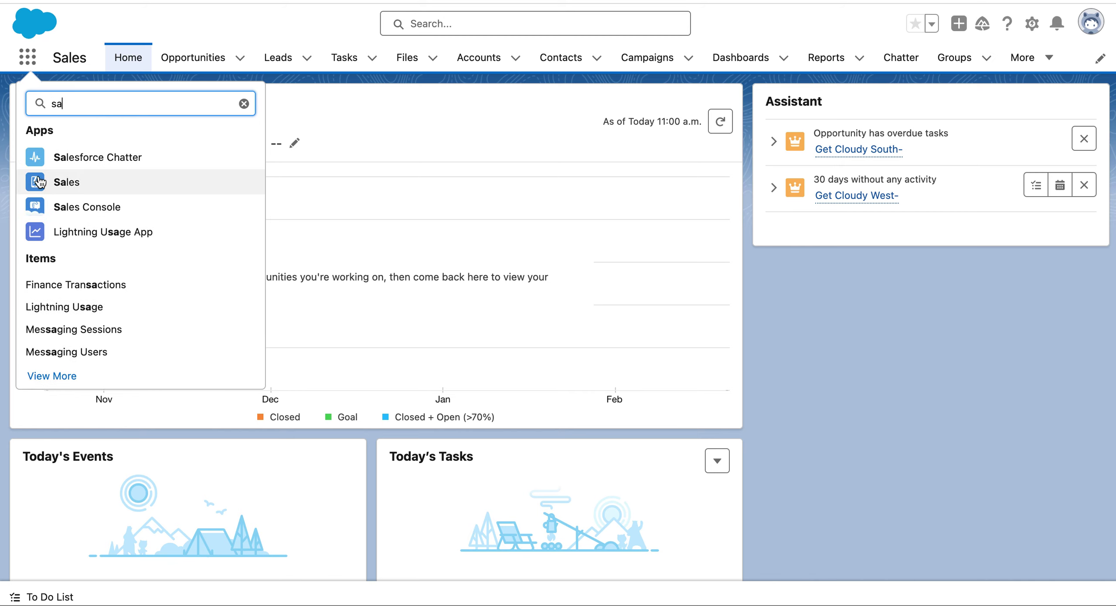
left_click(59, 182)
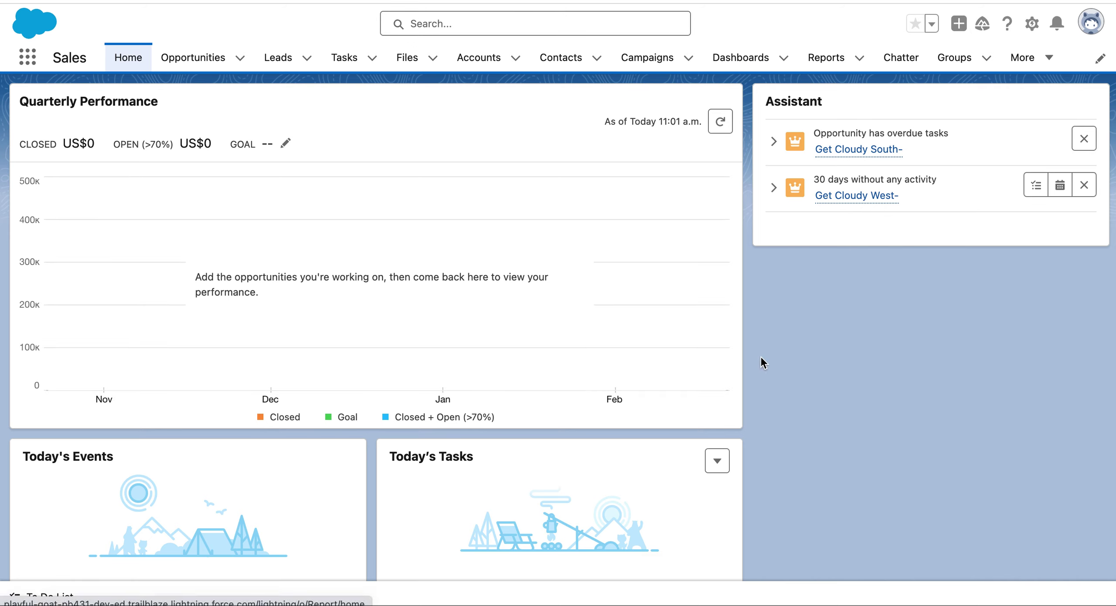
scroll(762, 365, "down", 4)
scroll(761, 361, "down", 5)
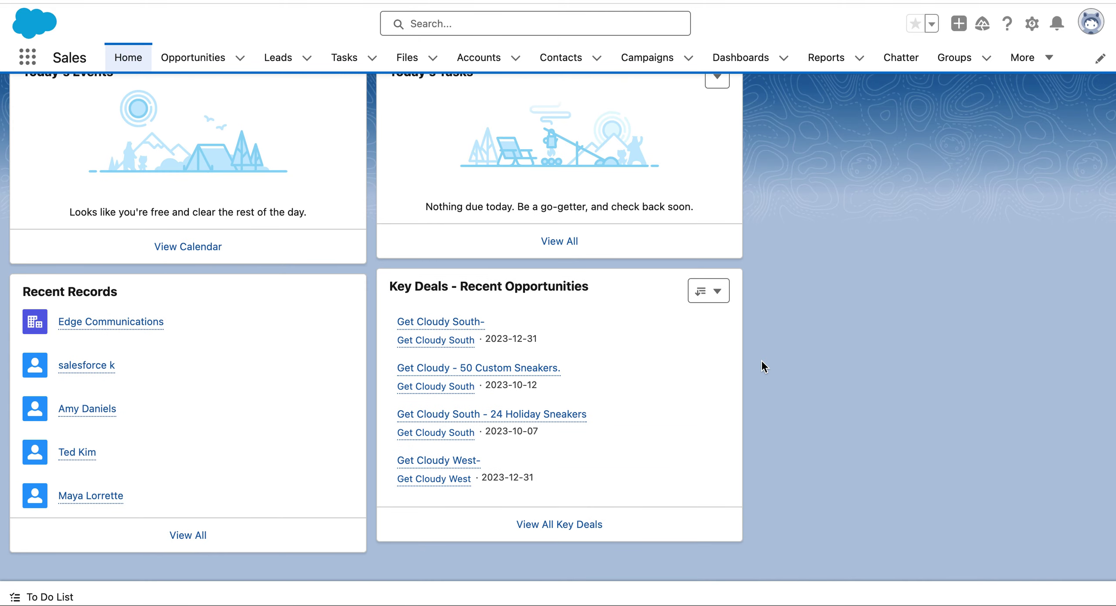
scroll(761, 361, "up", 6)
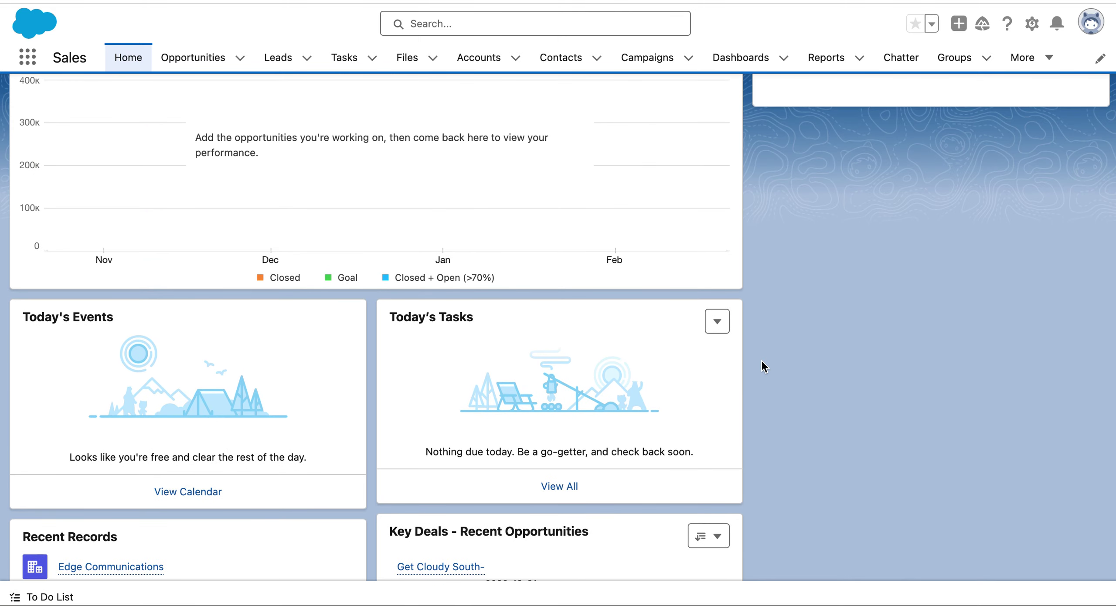
scroll(761, 360, "down", 5)
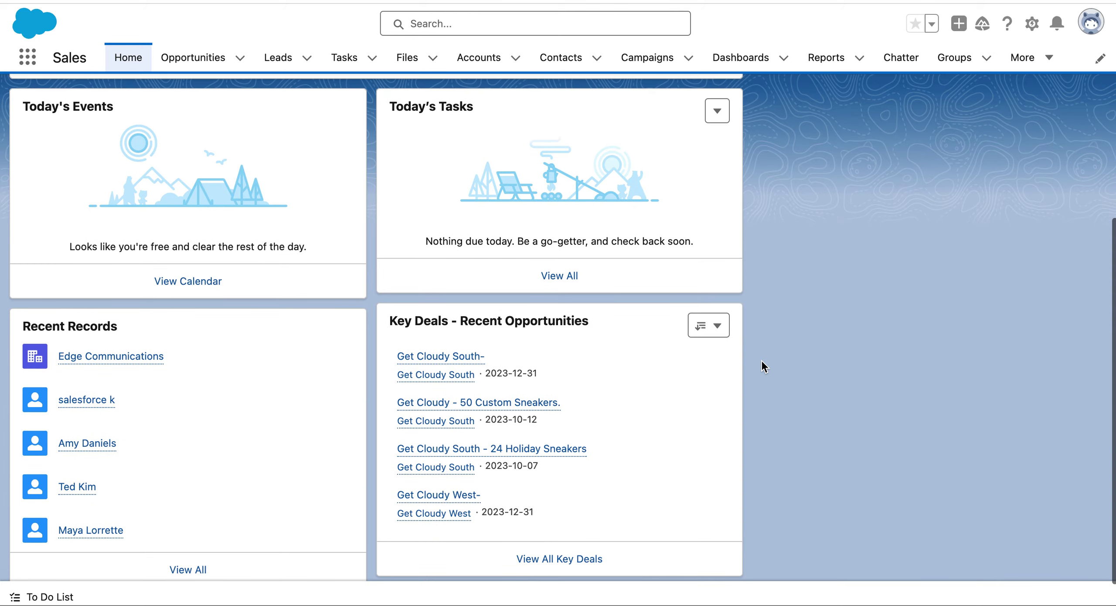
scroll(761, 360, "up", 8)
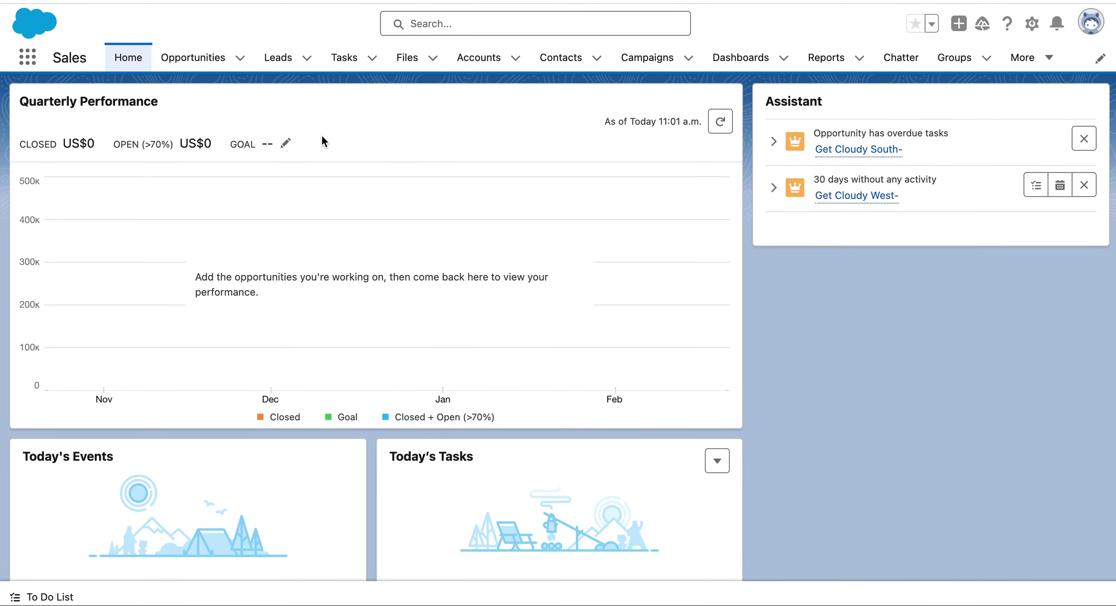
left_click(1057, 62)
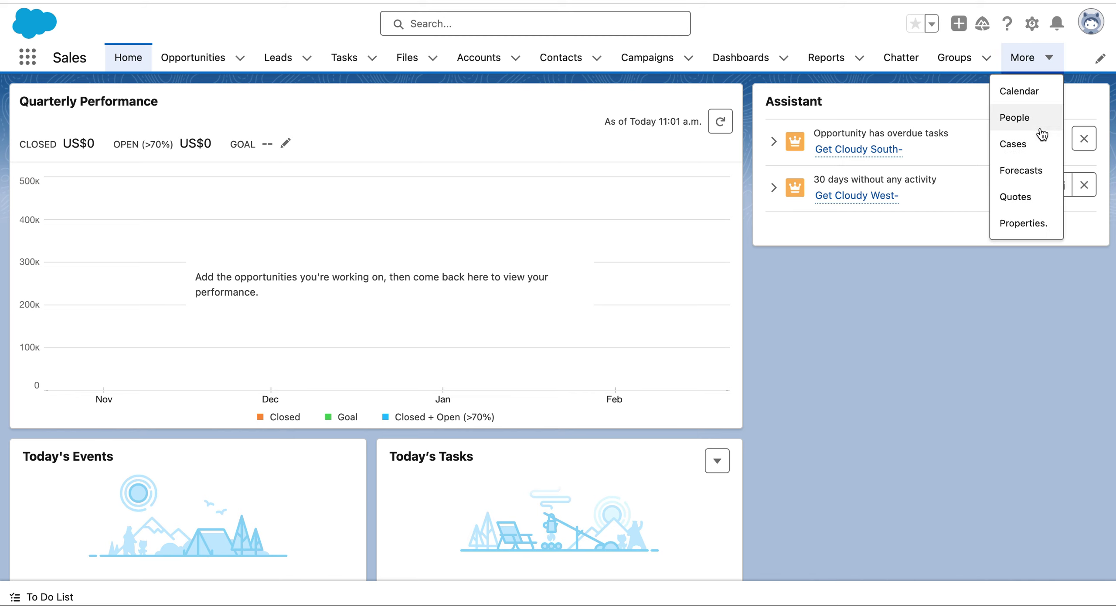
left_click(1021, 224)
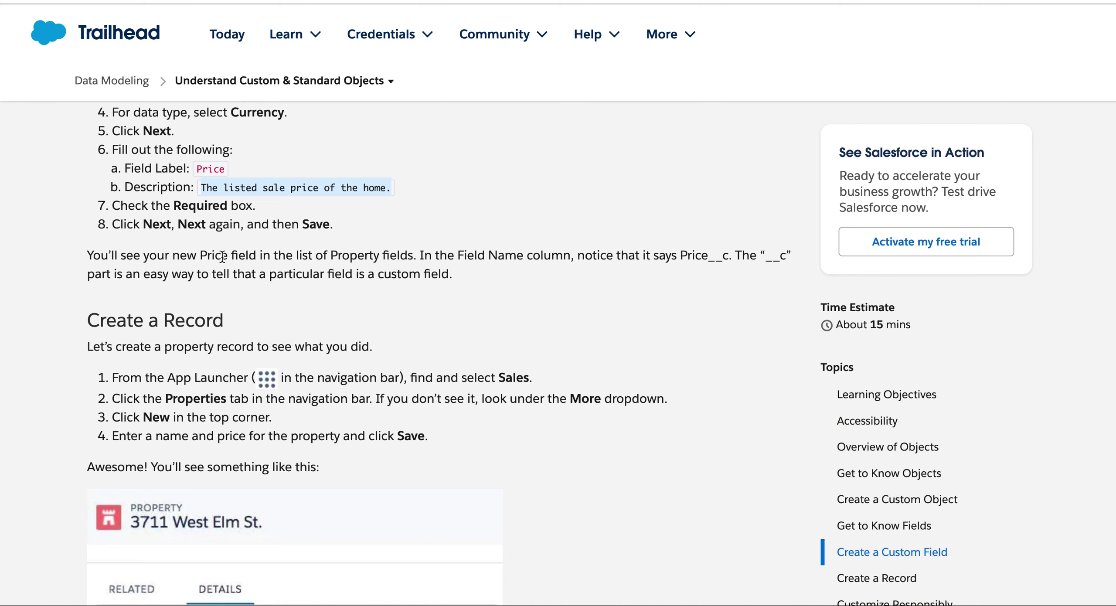
Review the Create a Record instructions in Trailhead and return to the Properties list in Salesforce
scroll(417, 453, "down", 2)
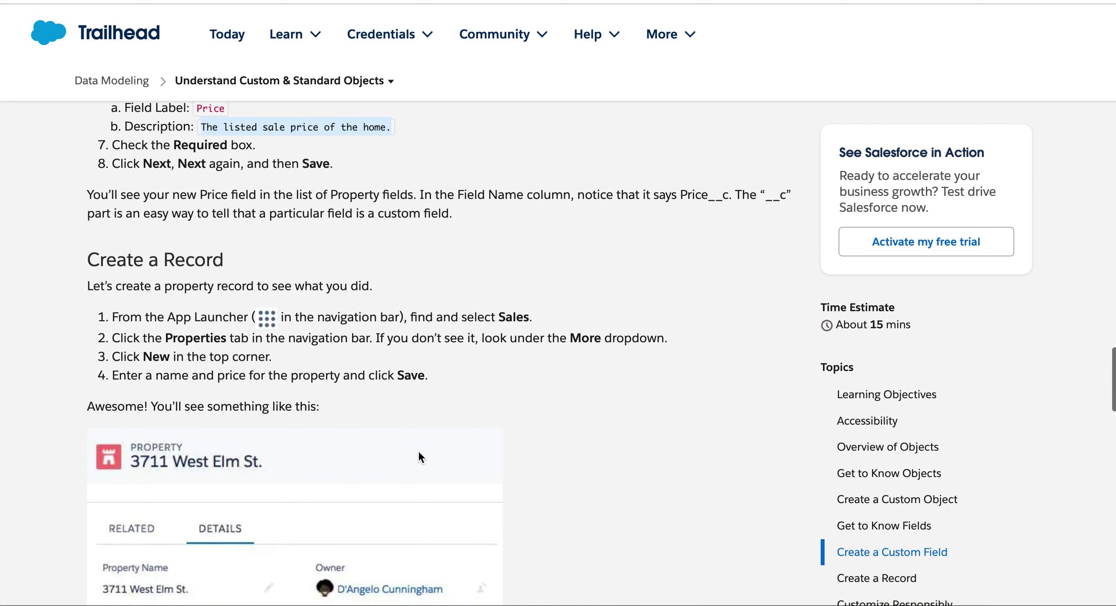
scroll(419, 455, "down", 2)
scroll(419, 436, "down", 2)
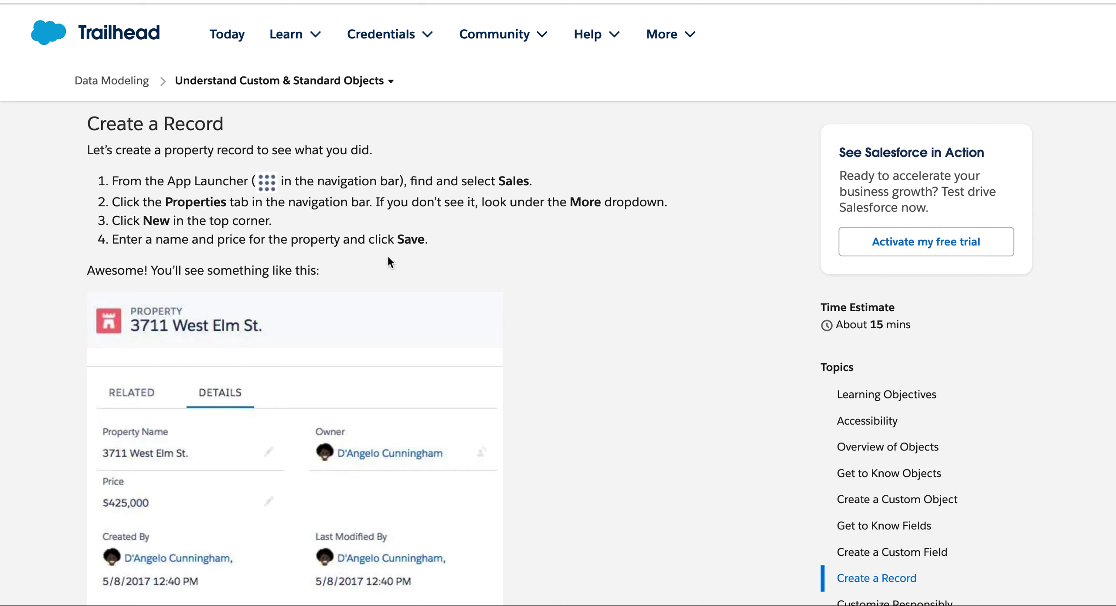
left_click(327, 2)
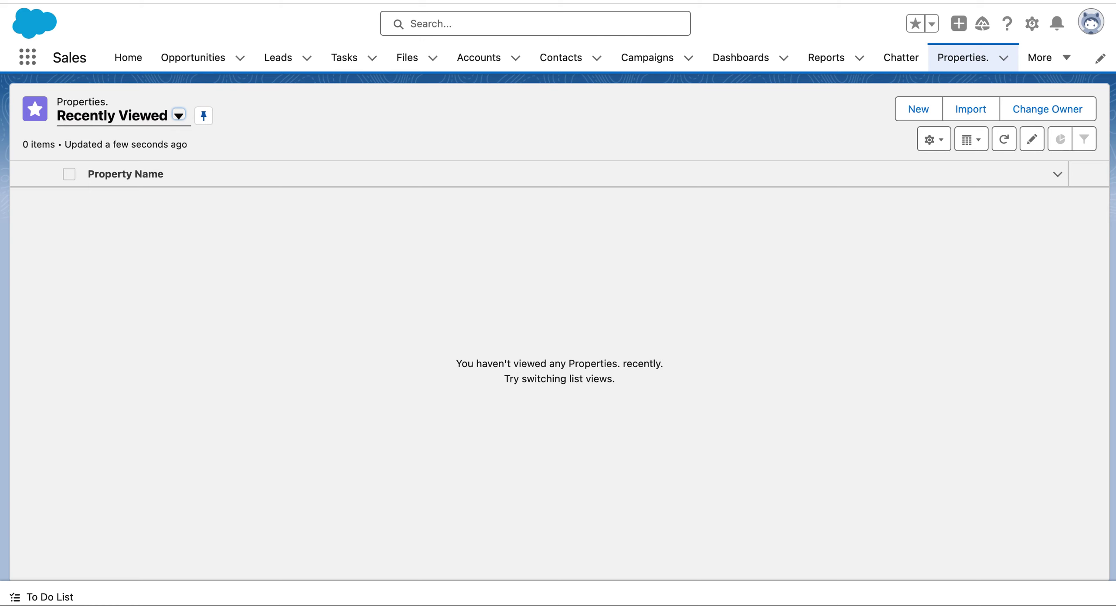
Create a new property record named "property sale" with a price of 450 and save it
left_click(920, 109)
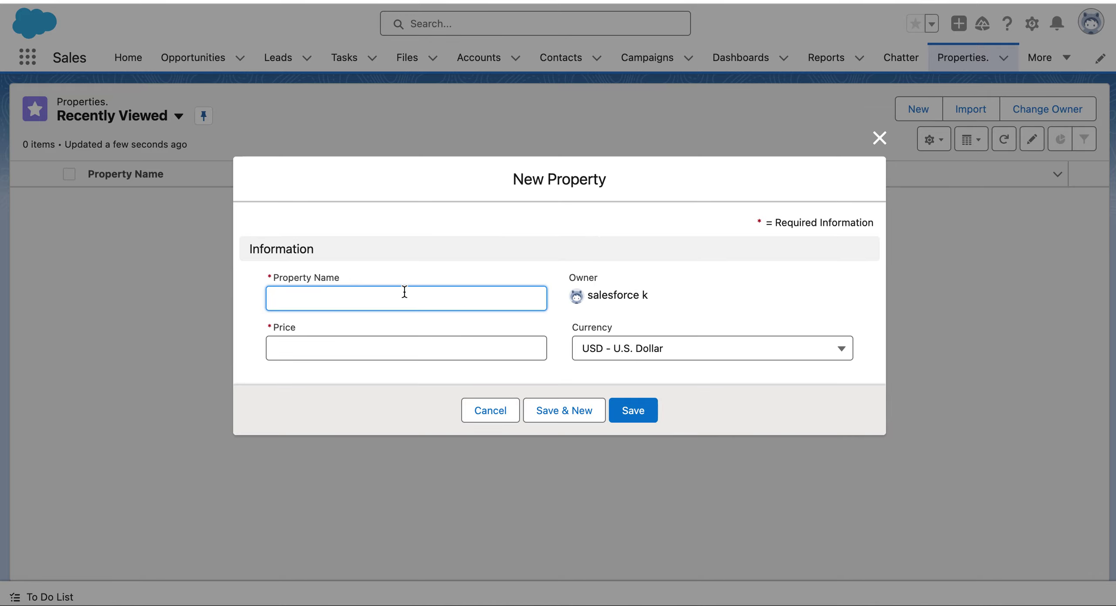
type("pro")
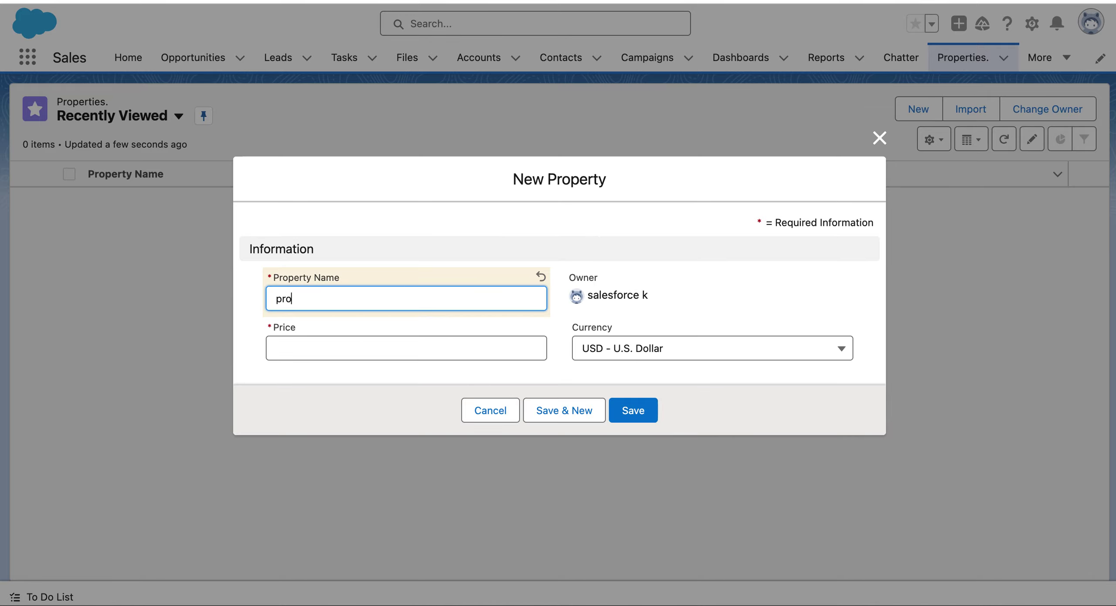
type("per")
type("ty sale")
left_click(409, 352)
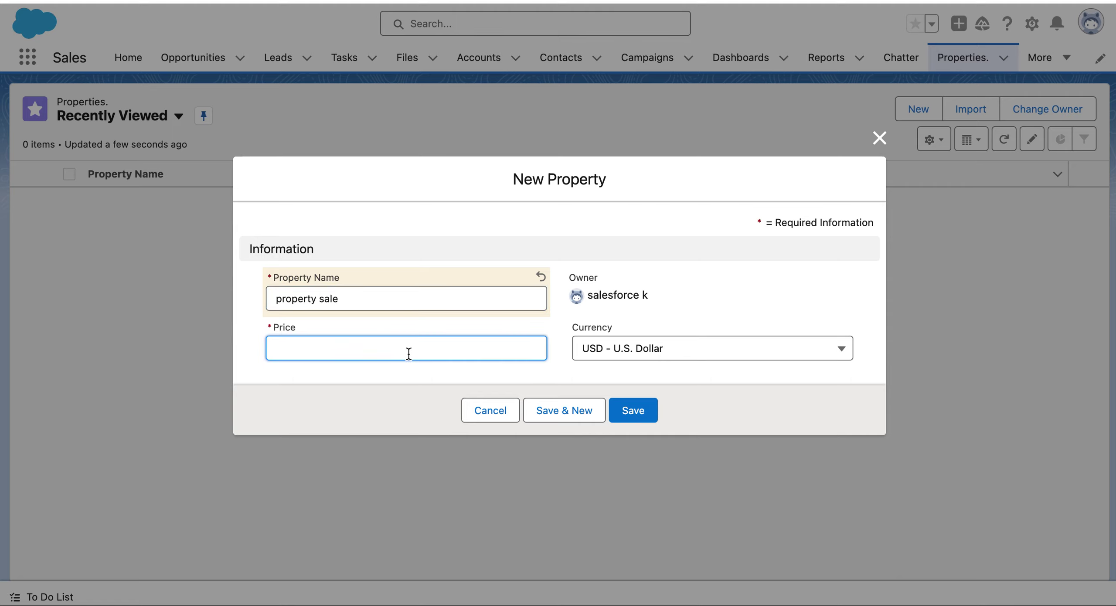
type("450")
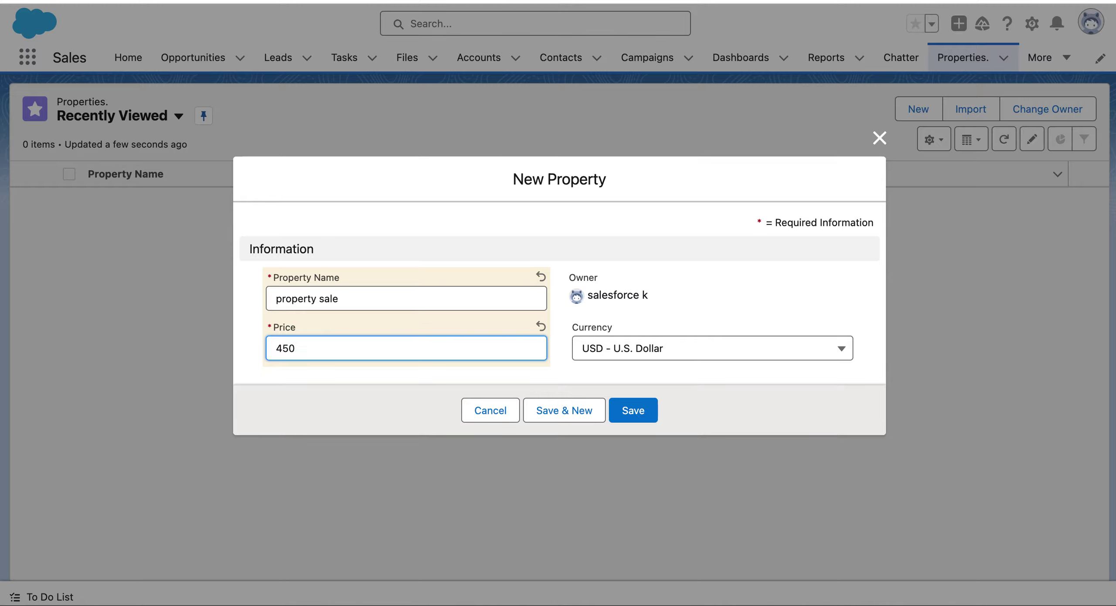
left_click(646, 415)
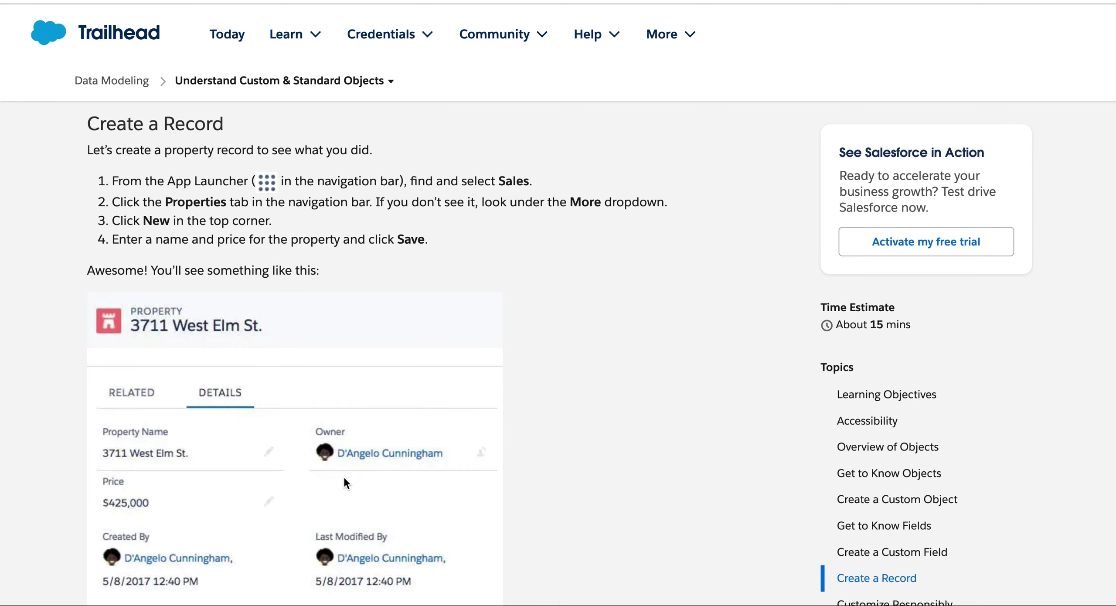
Read on in the Trailhead unit to the Hands-on Challenge and submit the challenge for checking to earn 500 points
scroll(343, 476, "down", 15)
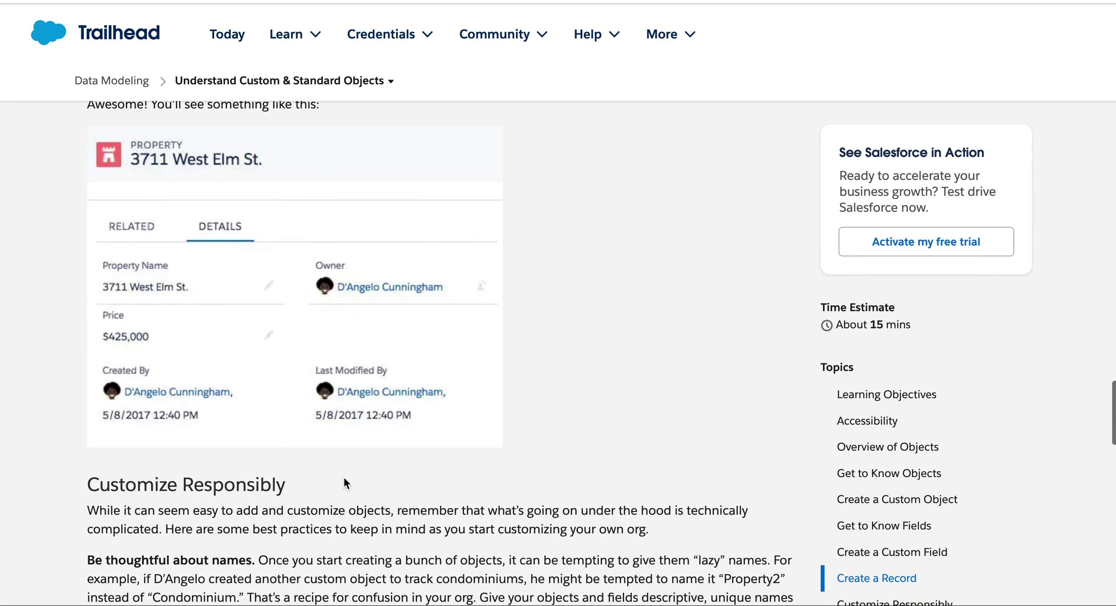
scroll(343, 476, "up", 6)
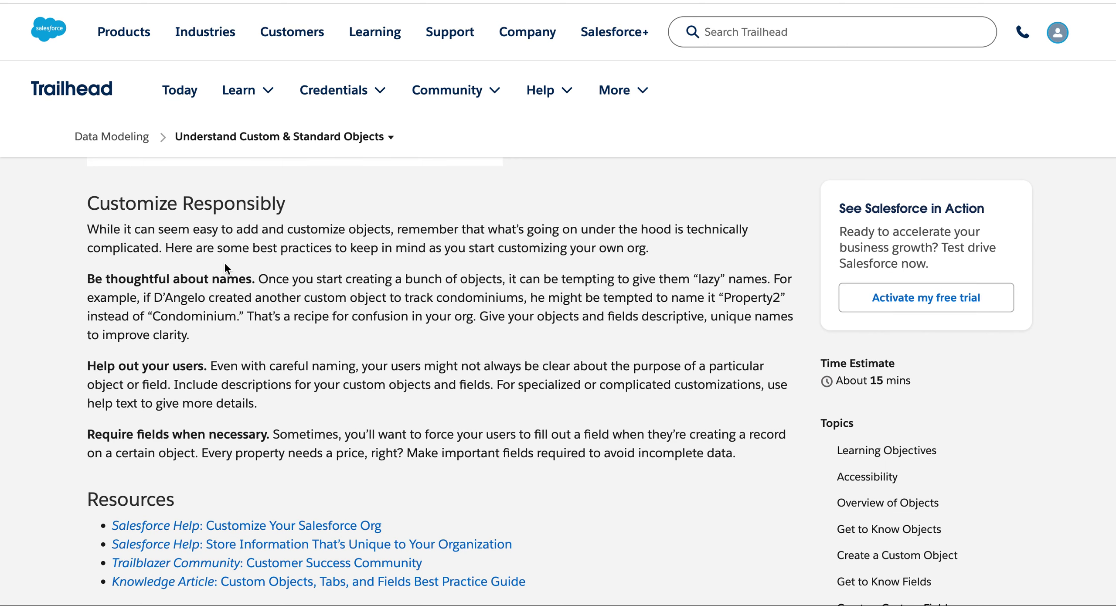
scroll(305, 384, "down", 15)
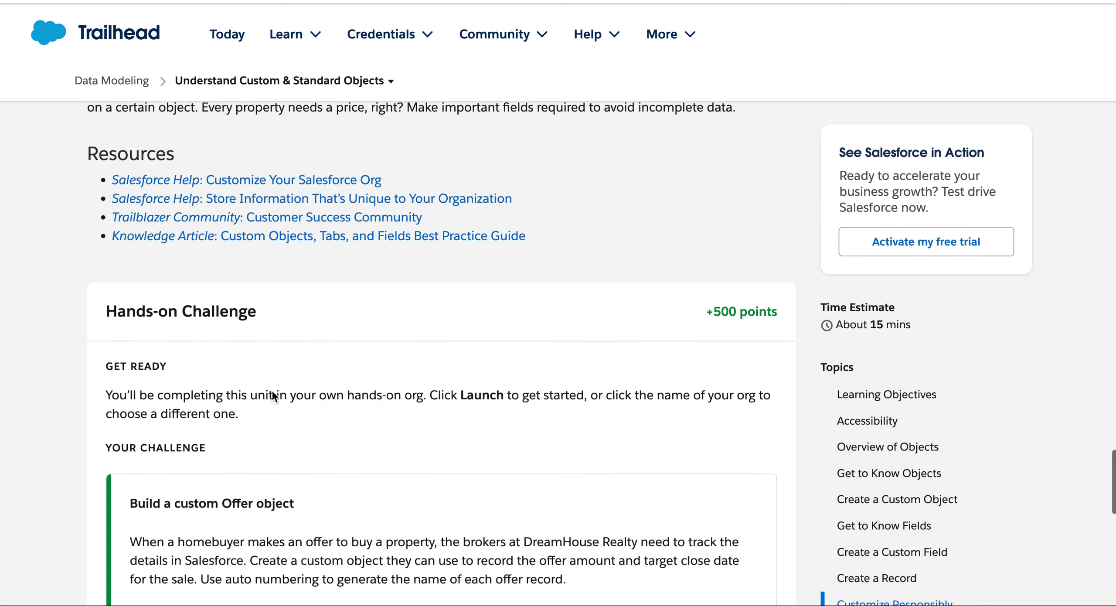
scroll(271, 389, "down", 6)
scroll(271, 388, "up", 1)
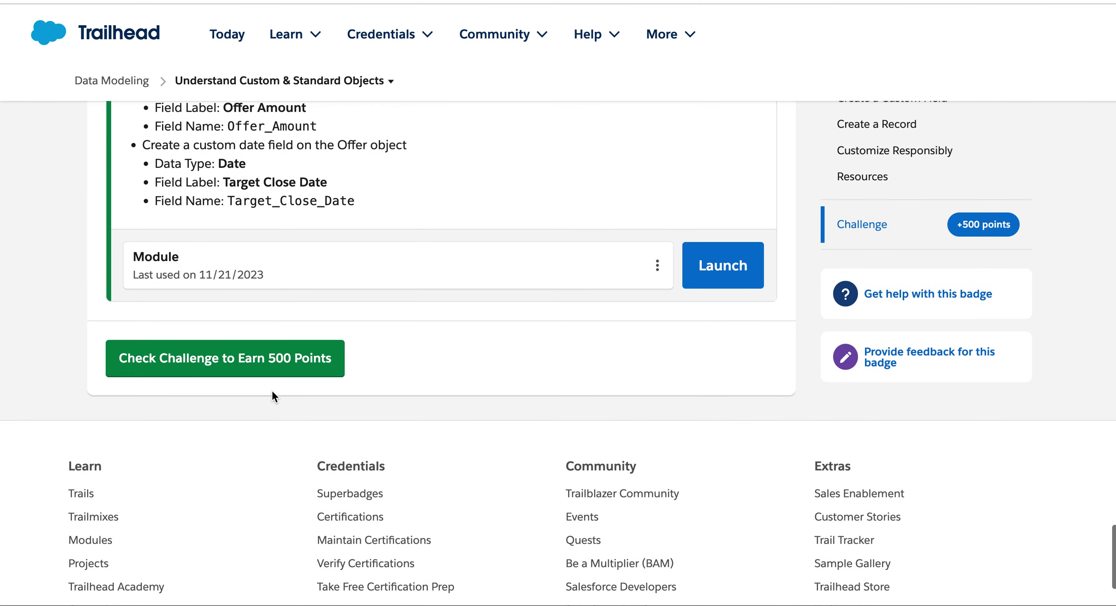
left_click(258, 348)
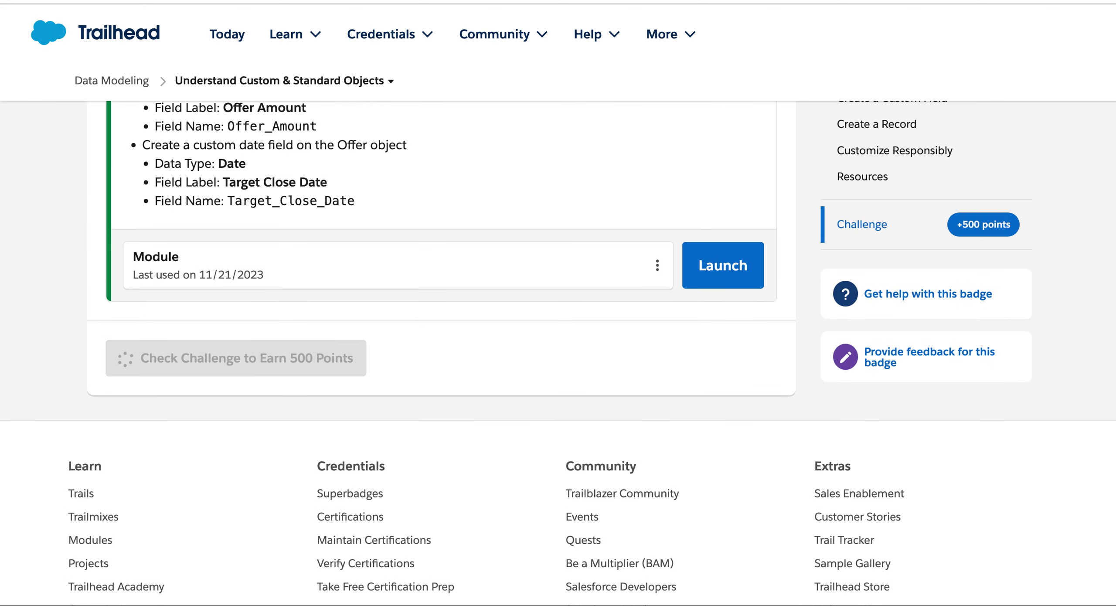